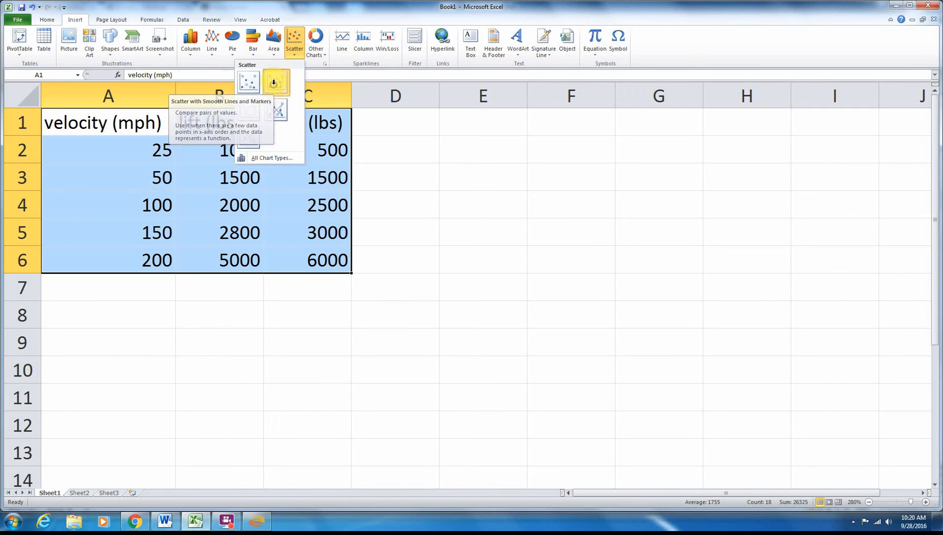
- Insert a scatter chart with smooth lines and markers from A1:C6 and add a centered overlay chart title
click(275, 85)
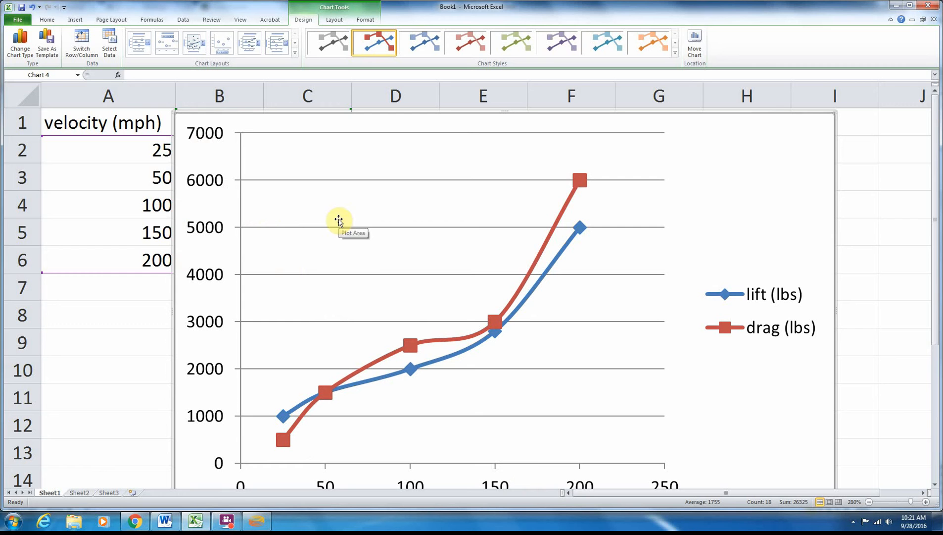
click(341, 21)
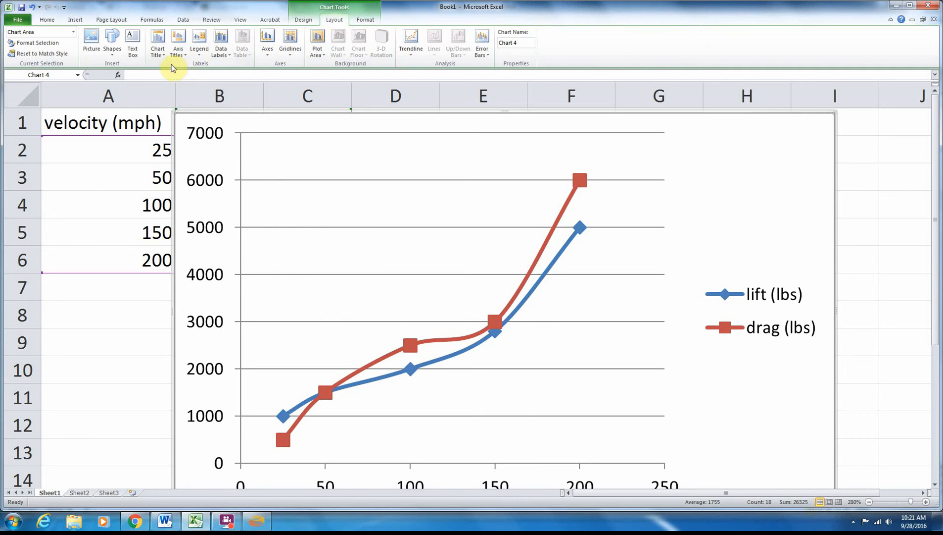
click(155, 50)
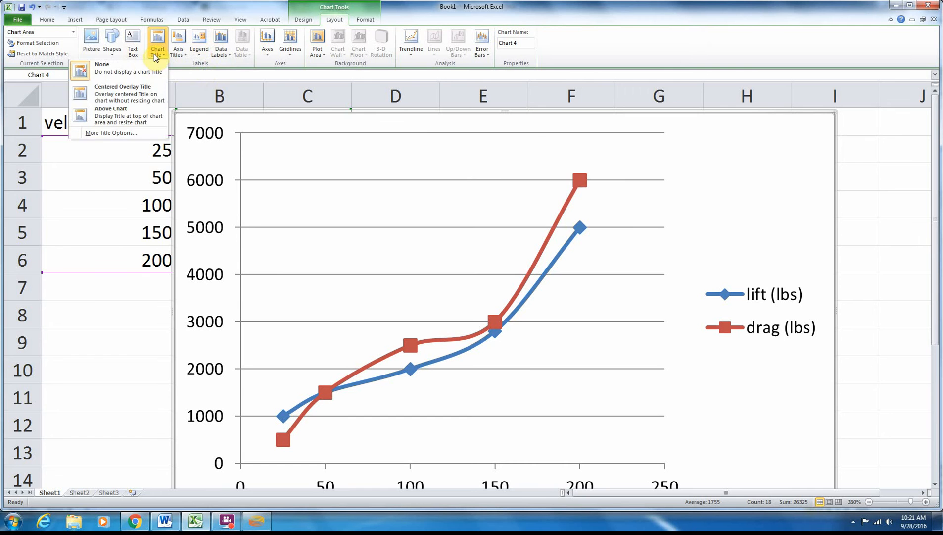
click(140, 87)
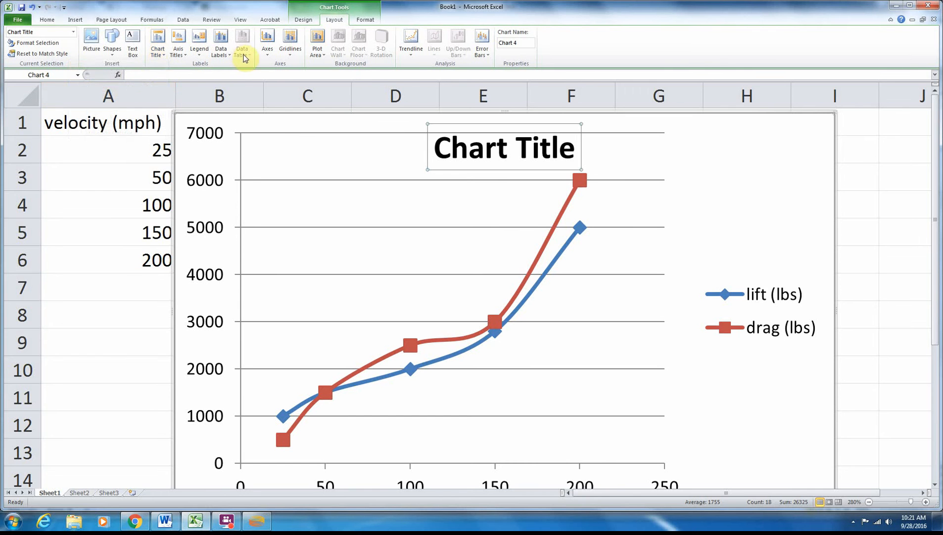
- Add a horizontal axis title below the axis and a rotated title for the vertical axis
click(180, 52)
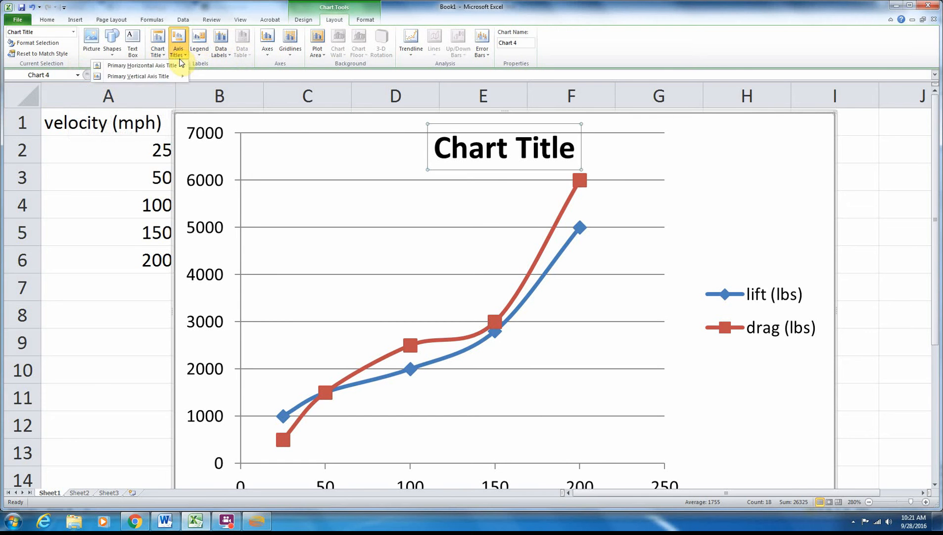
mouse_move(177, 67)
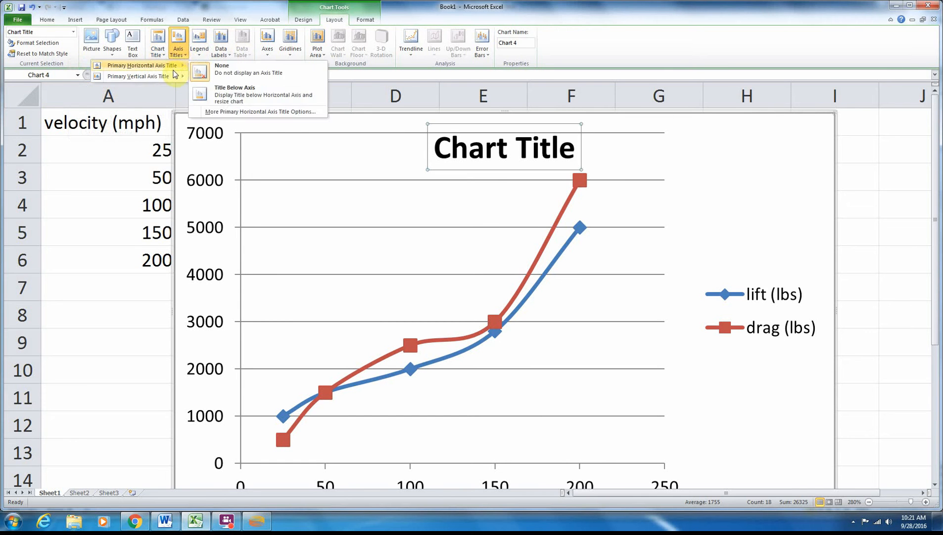
click(216, 93)
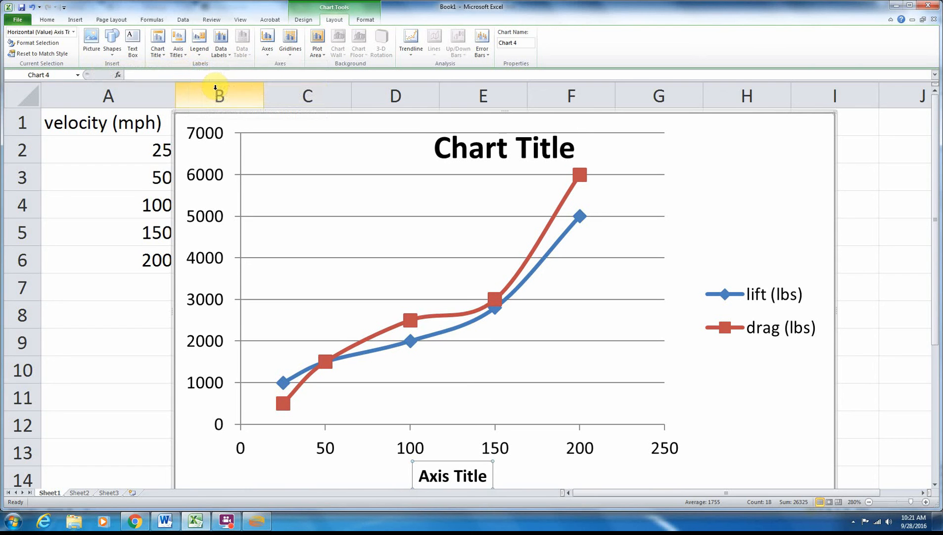
click(171, 58)
mouse_move(173, 76)
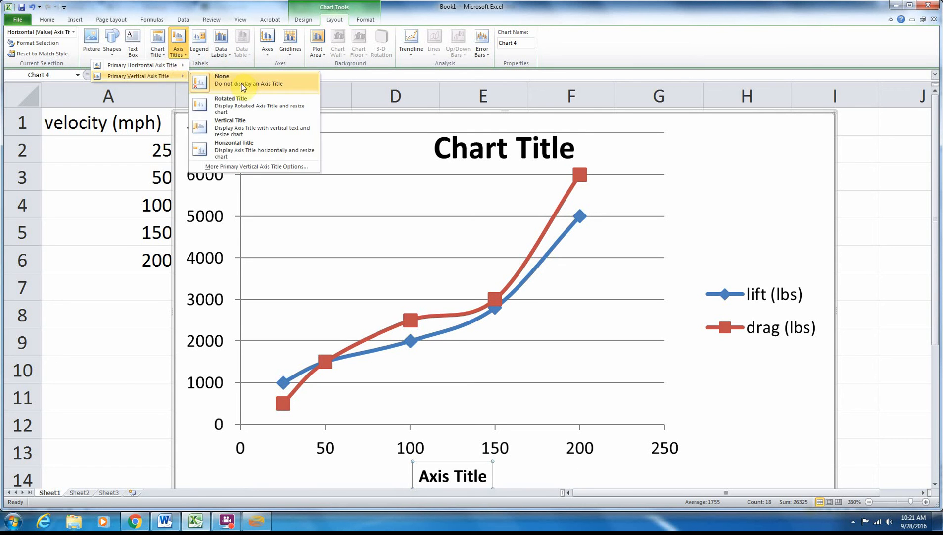
click(252, 101)
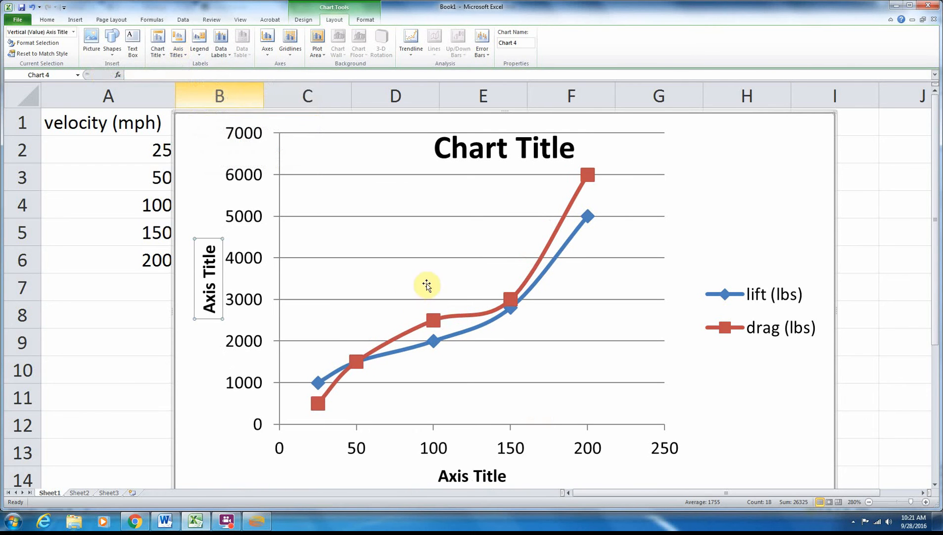
- Replace the placeholder text of the chart title with "Title of the chart!"
double_click(512, 151)
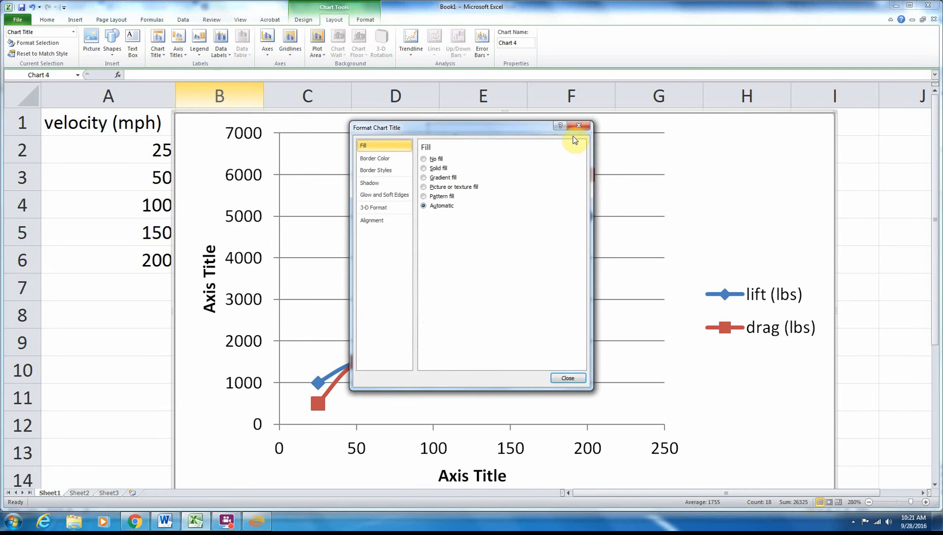
click(576, 128)
drag(572, 144, 442, 147)
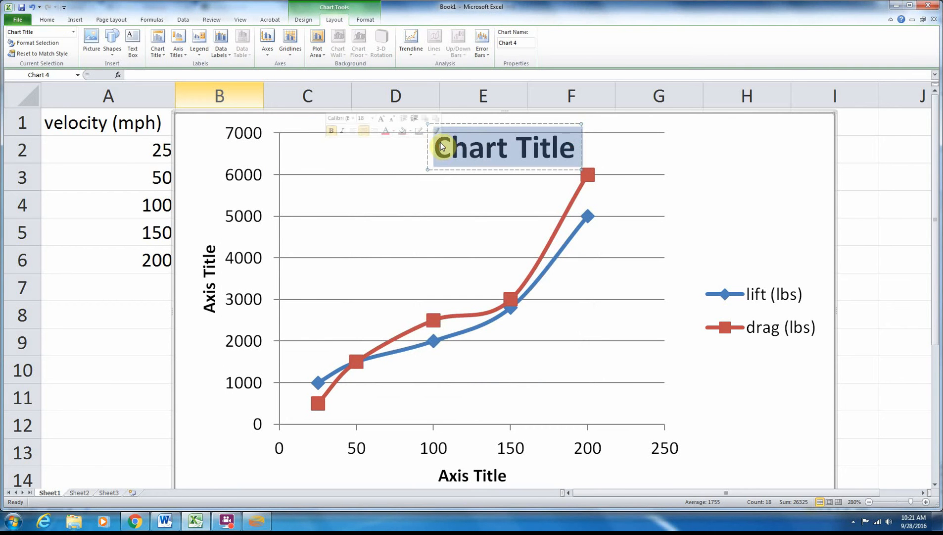
text(Title of)
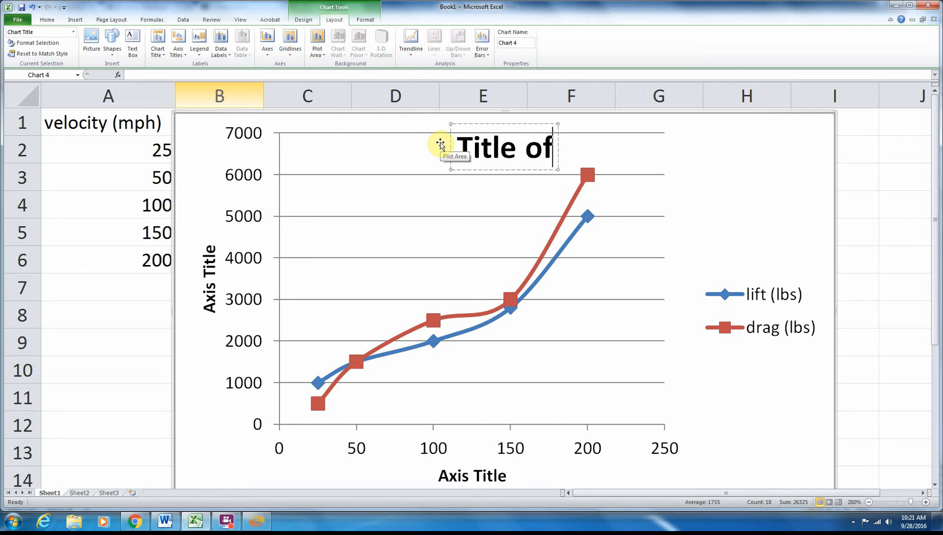
text( the chart!)
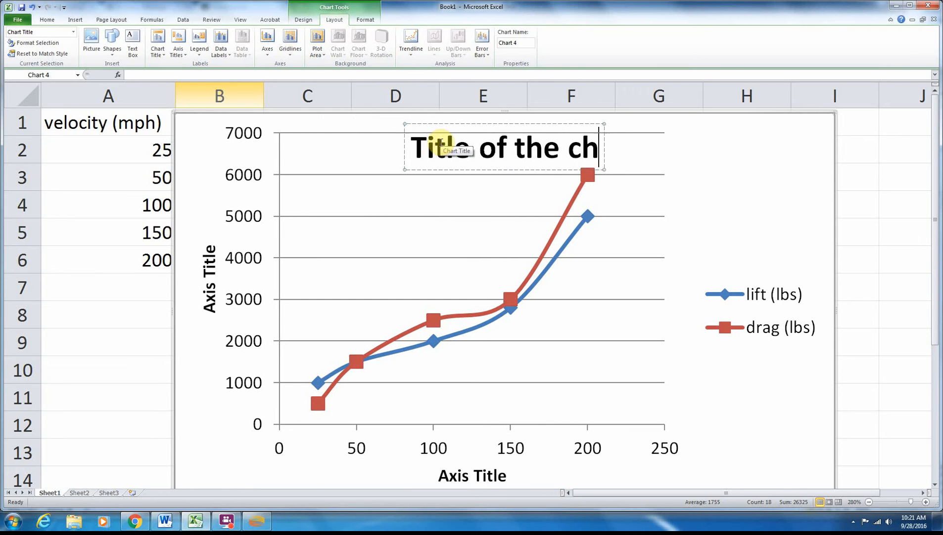
- Change the chart title to "Lift & Drag vs Velocity"
key(ctrl+shift+Left)
key(ctrl+shift+Left)
key(ctrl+shift+Left)
key(ctrl+shift+Left)
key(ctrl+shift+Left)
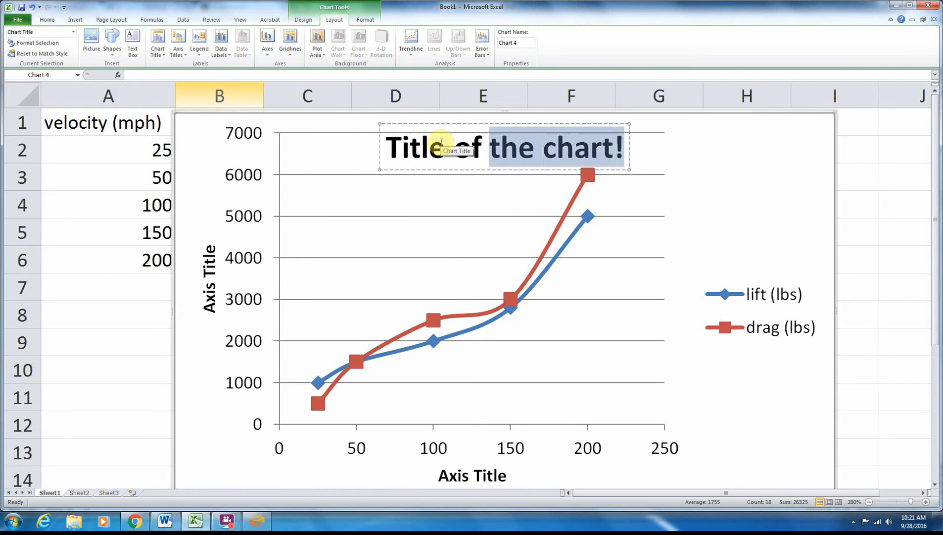
text(L)
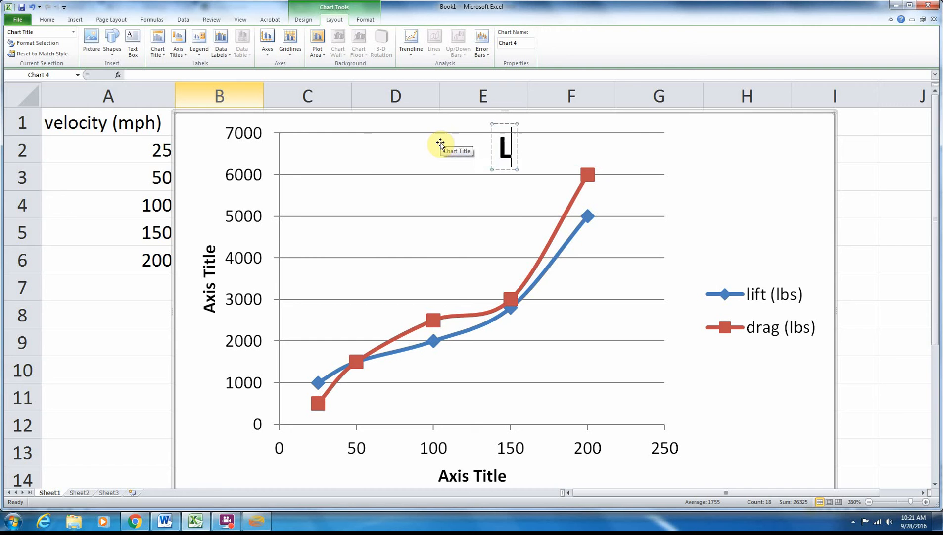
text(ift & Dra)
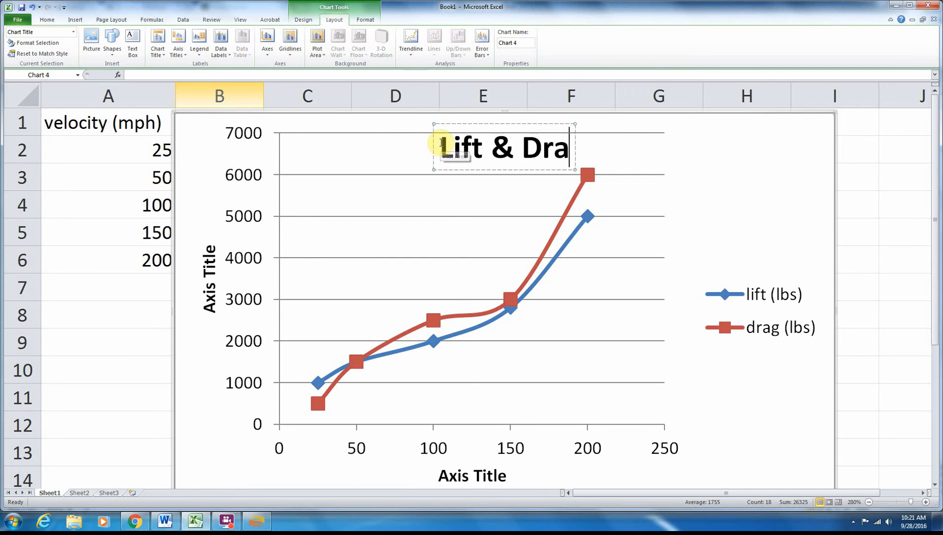
text(g vs Velocity)
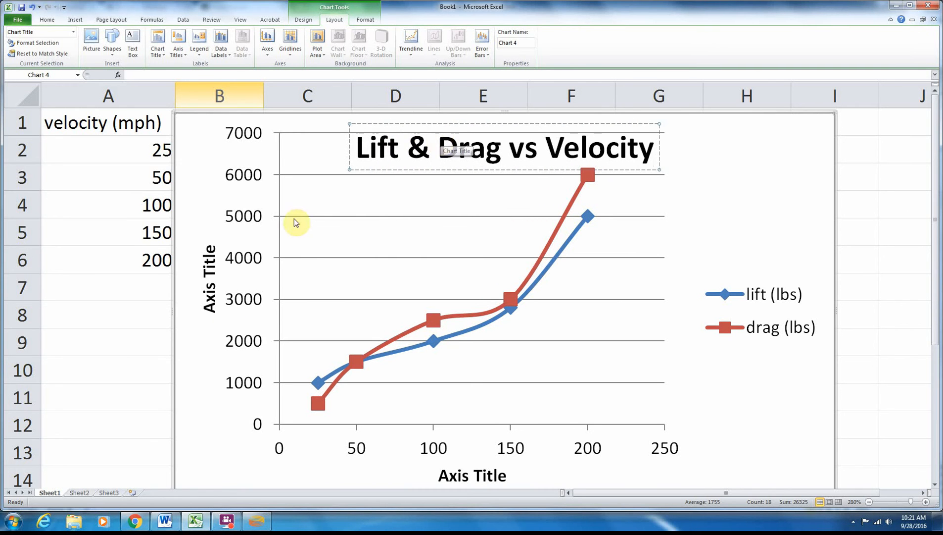
- Set the vertical axis title to "Force (lbs)" and shift the chart to the right to uncover part of the lift column
click(215, 298)
double_click(215, 298)
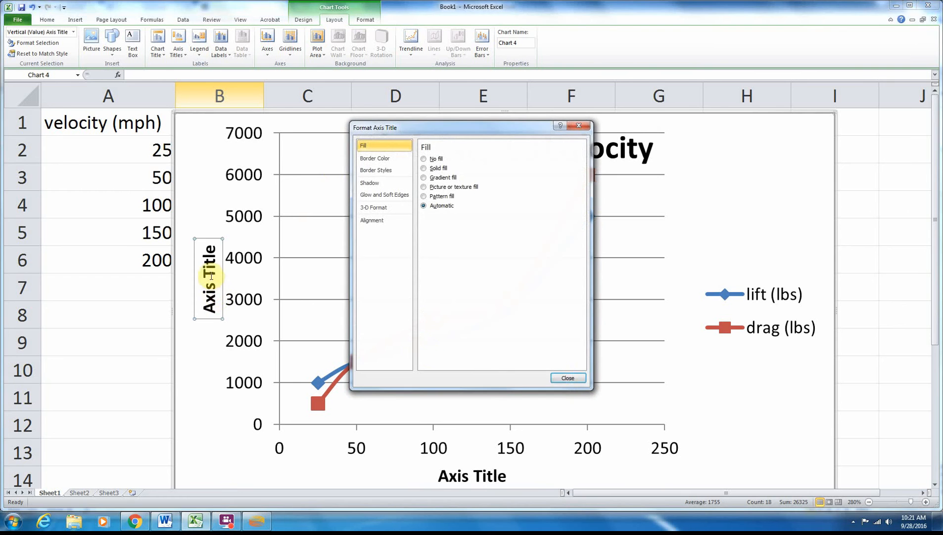
click(561, 378)
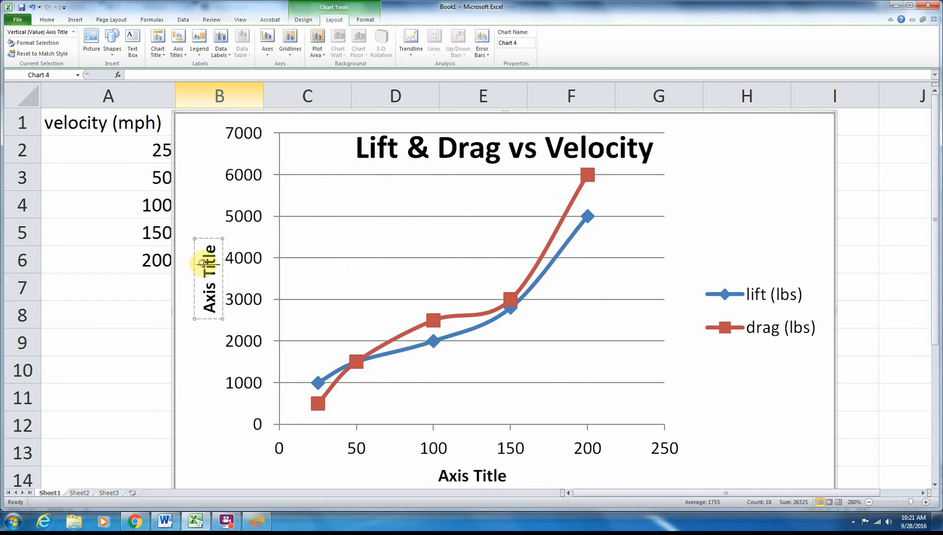
drag(207, 244, 212, 305)
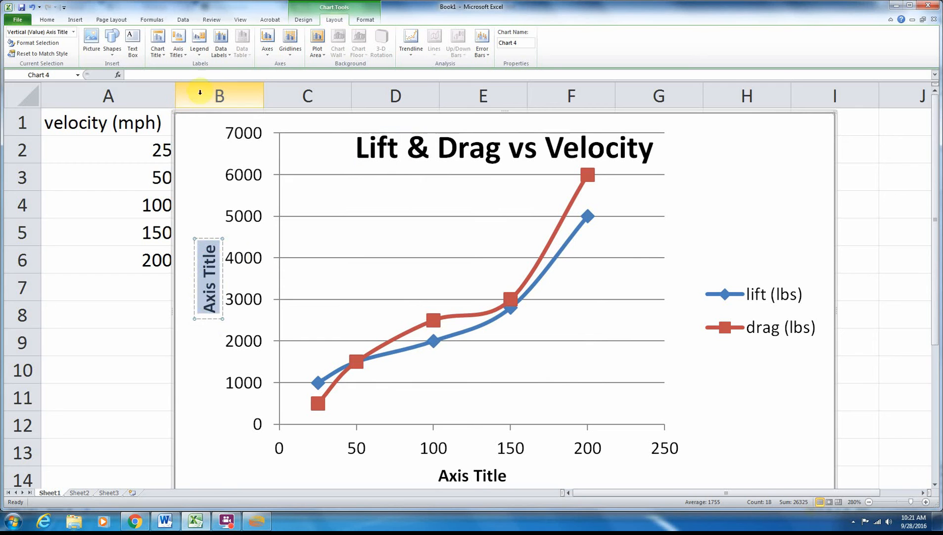
text(Force ()
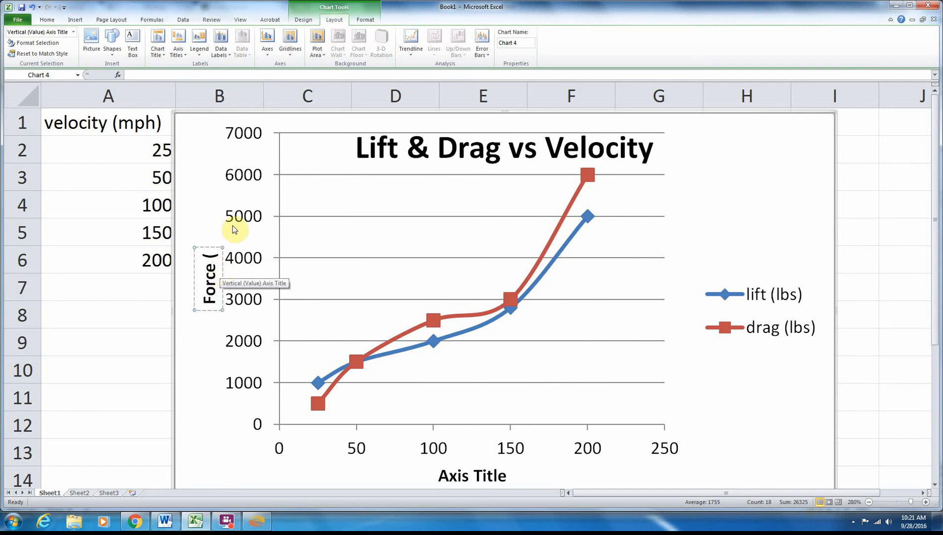
drag(207, 204, 267, 199)
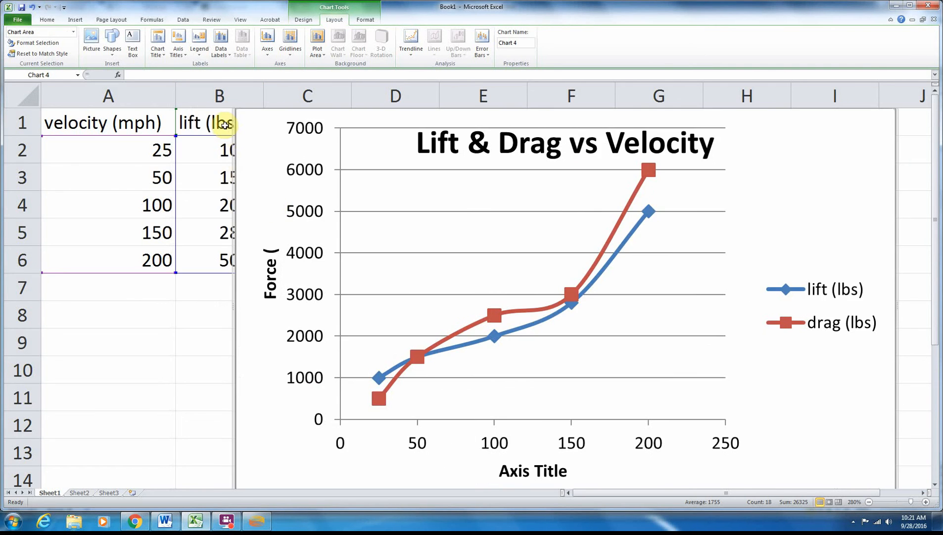
click(274, 249)
click(266, 250)
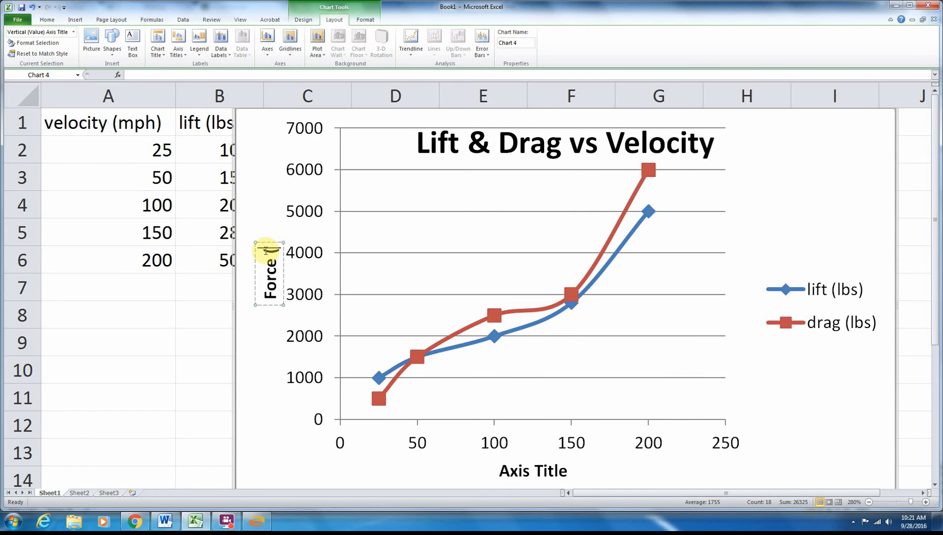
text(lbs))
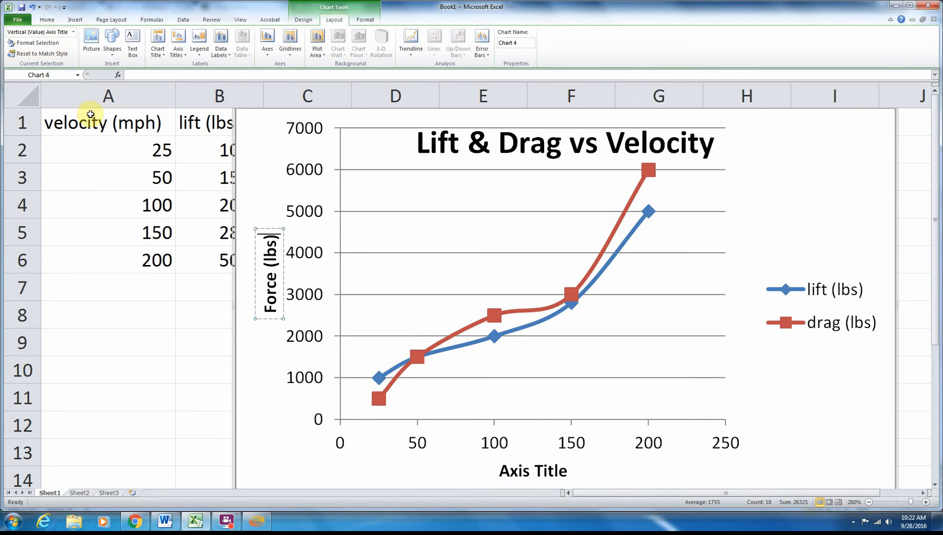
- Set the horizontal axis title to "Velocity (mph)"
click(525, 469)
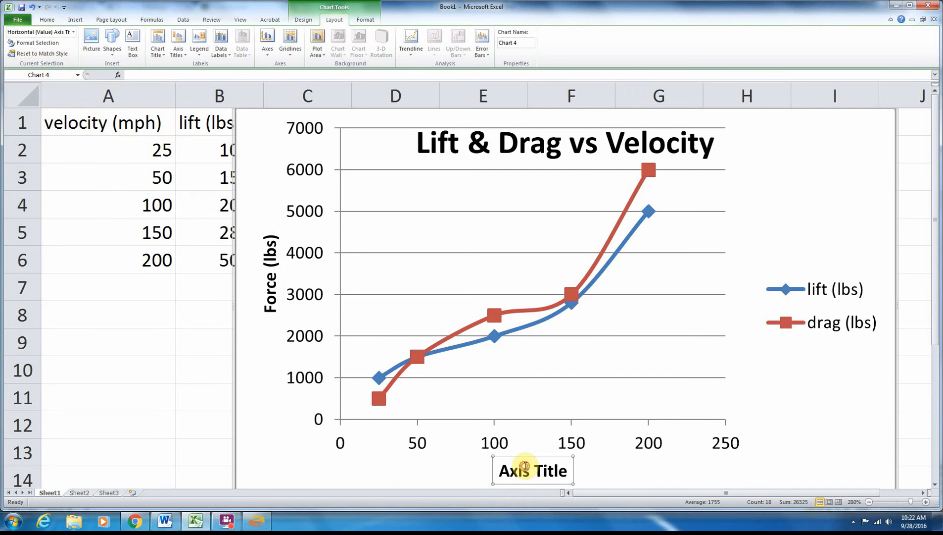
double_click(563, 463)
click(568, 378)
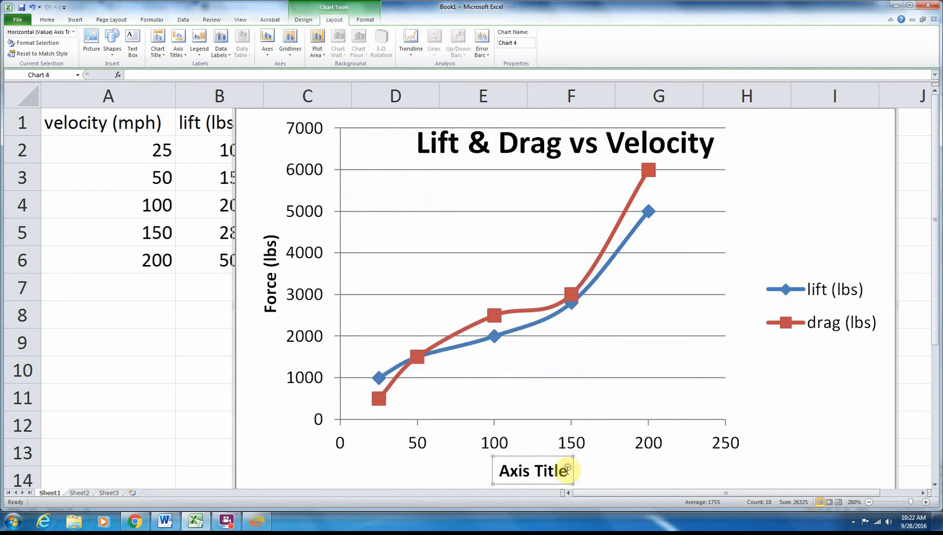
drag(566, 470, 495, 468)
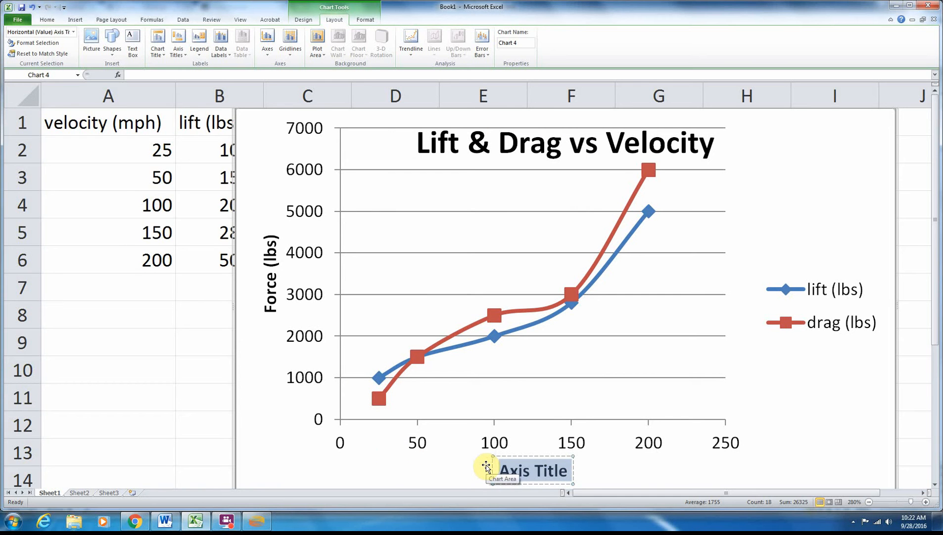
text(Velocity (mpg)
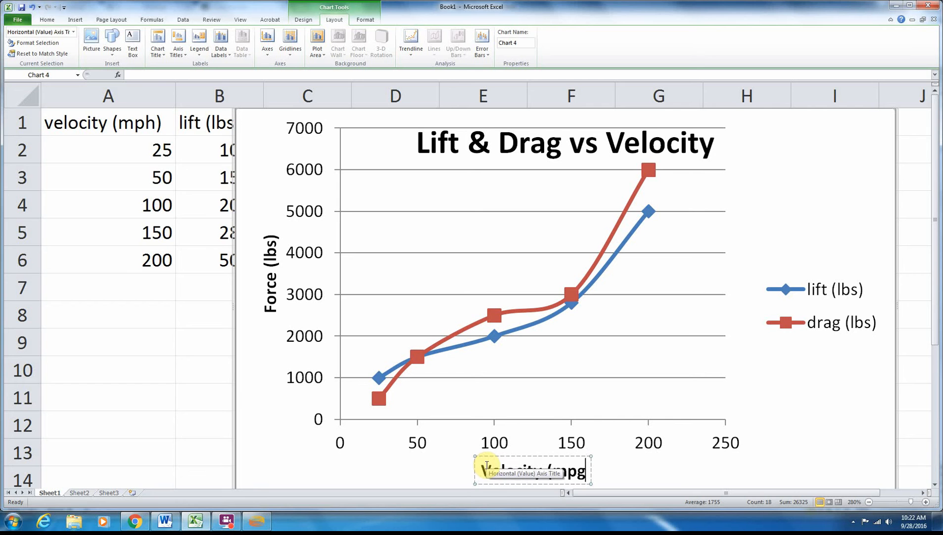
key(BackSpace)
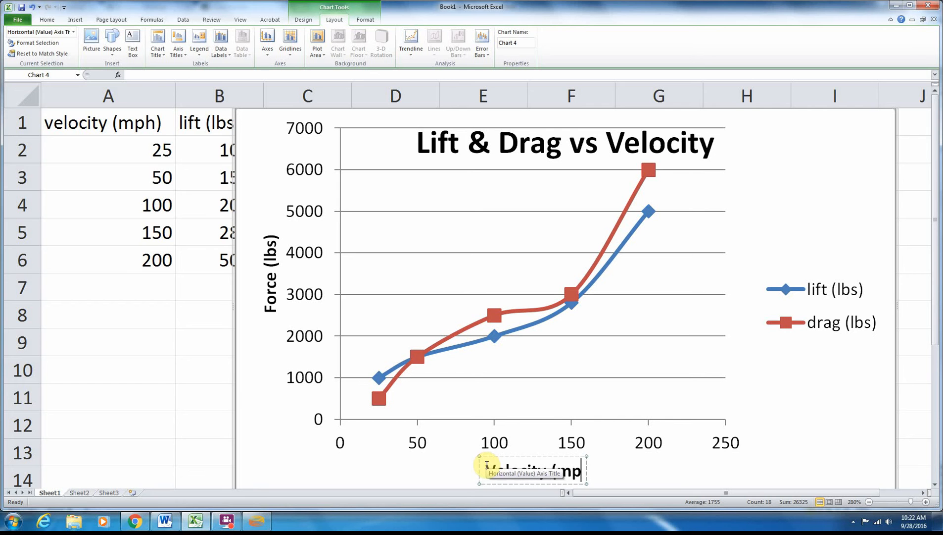
text(h))
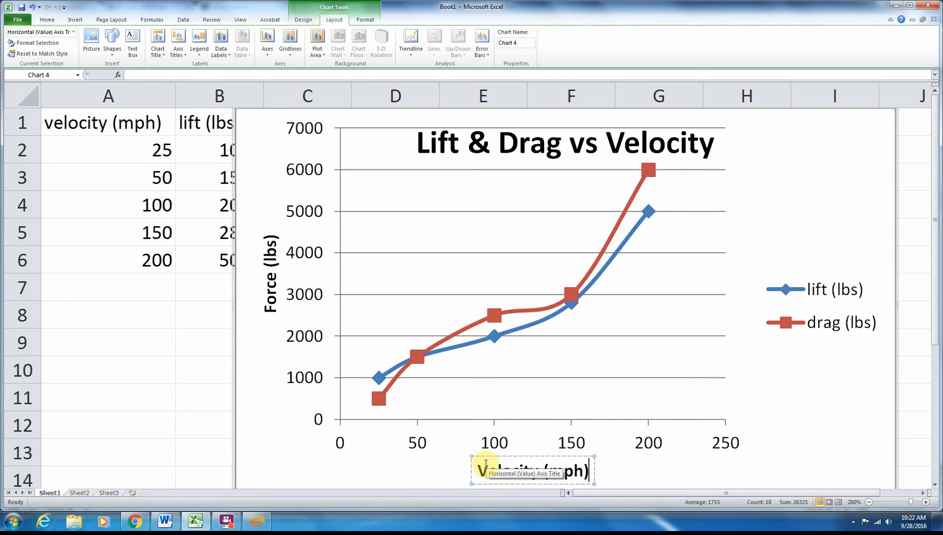
click(408, 468)
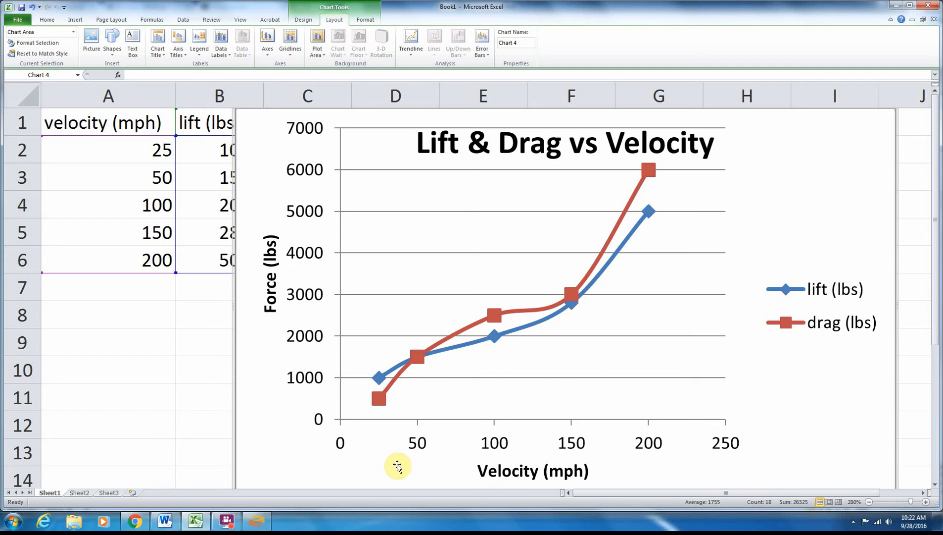
- On Sheet2, insert a scatter chart with smooth lines and markers from the velocity, lift and drag data in A1:C6
click(78, 492)
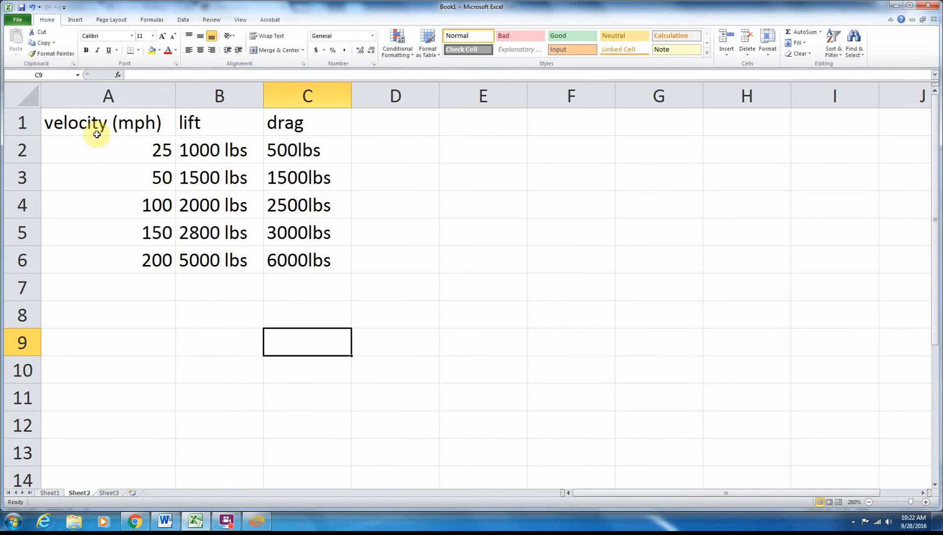
drag(94, 123, 269, 255)
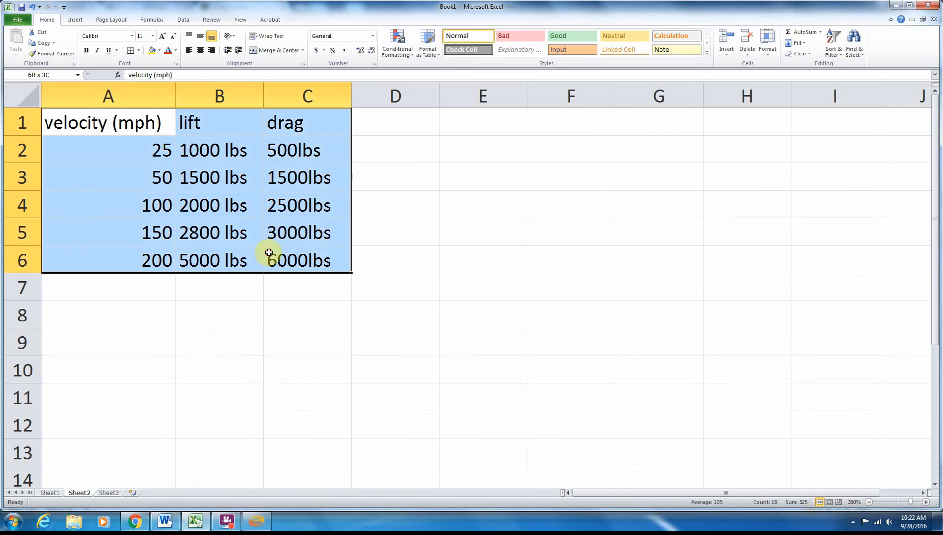
click(75, 20)
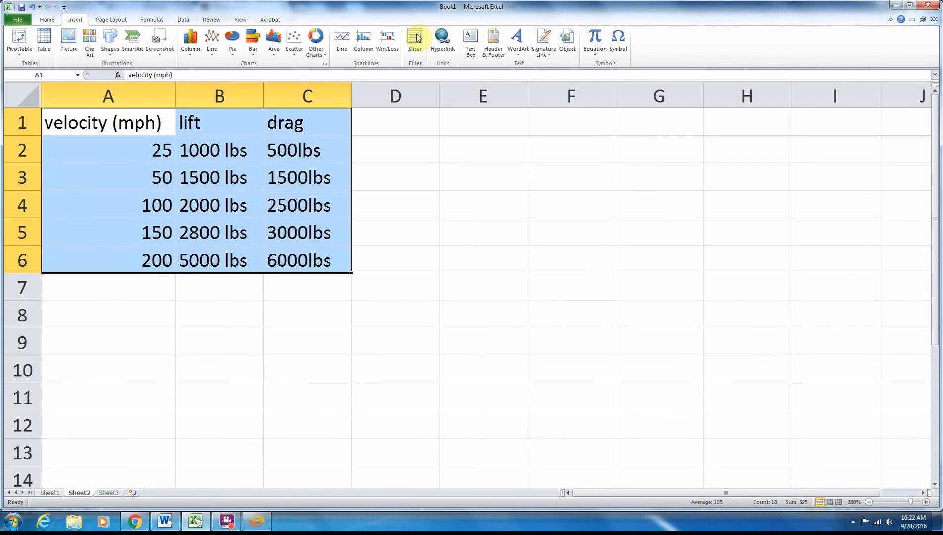
click(294, 40)
click(276, 82)
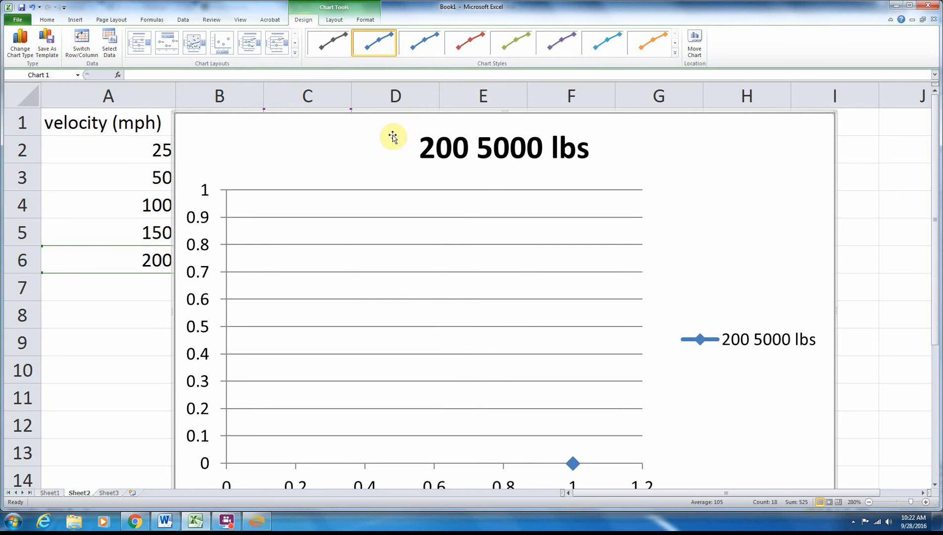
- Move the scatter chart on Sheet2 clear of the data columns and delete it
click(256, 148)
drag(283, 145, 534, 145)
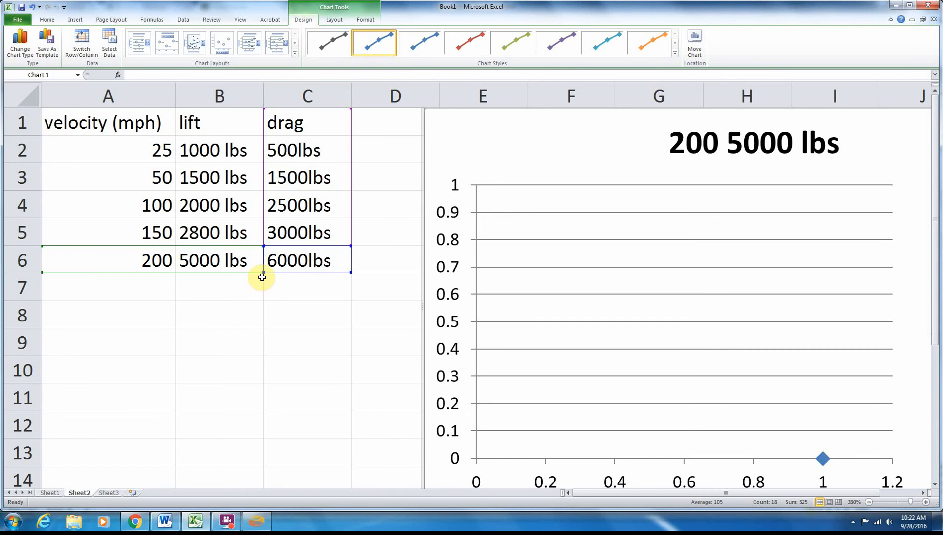
key(Delete)
click(496, 138)
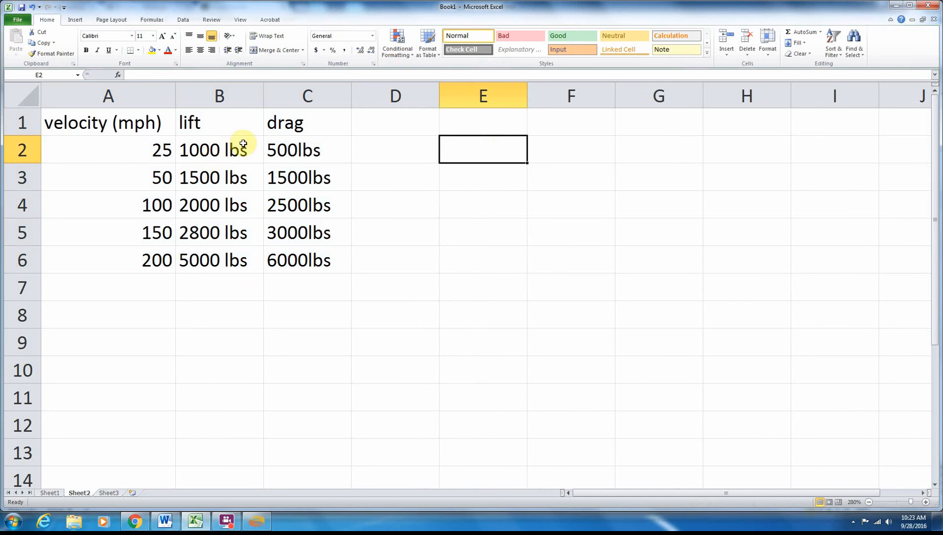
- Remove the "lbs" unit from each lift value in cells B2:B6, leaving only the numbers
double_click(255, 152)
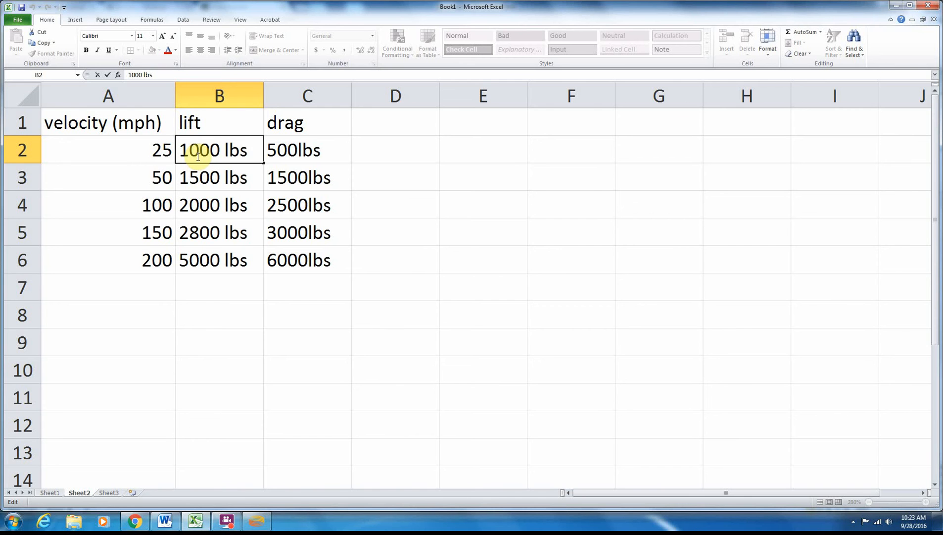
double_click(259, 152)
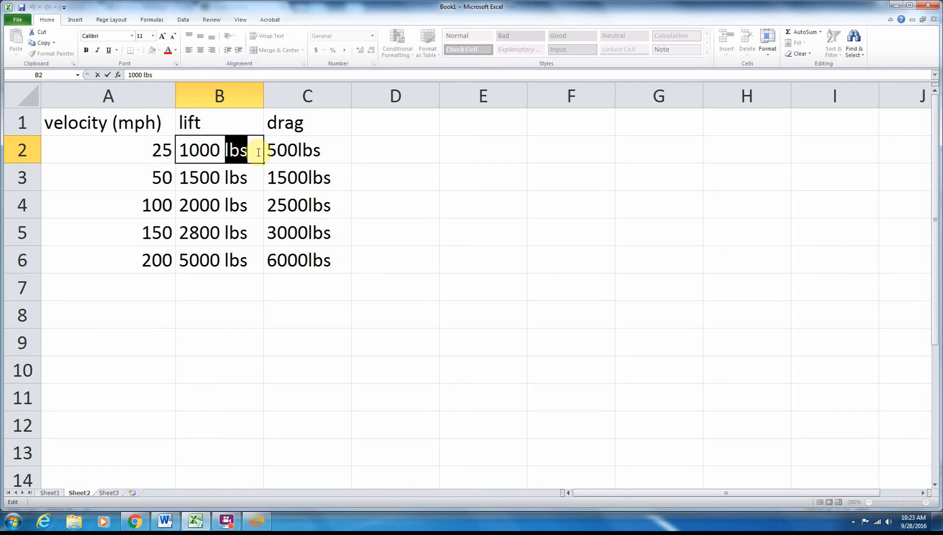
key(BackSpace)
key(BackSpace)
click(255, 184)
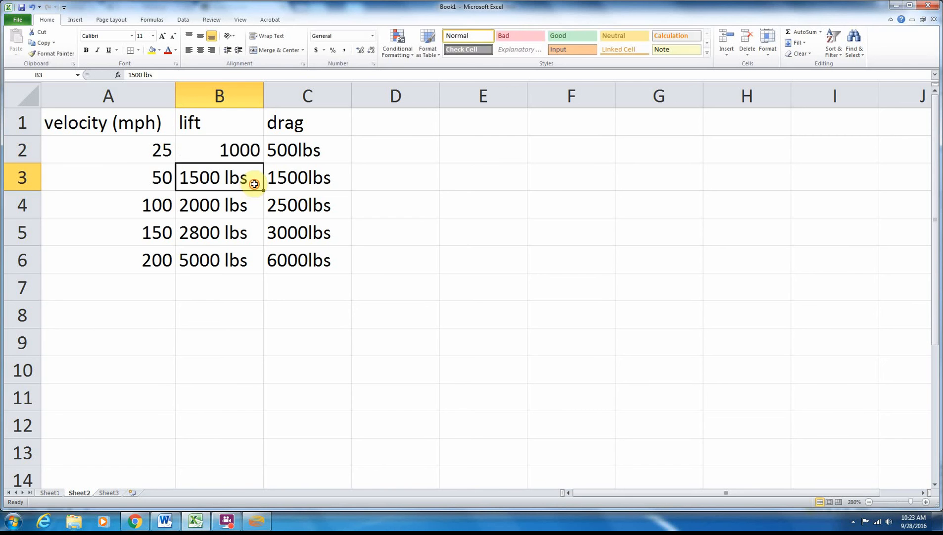
double_click(256, 184)
key(BackSpace)
key(BackSpace)
key(BackSpace)
key(BackSpace)
click(255, 206)
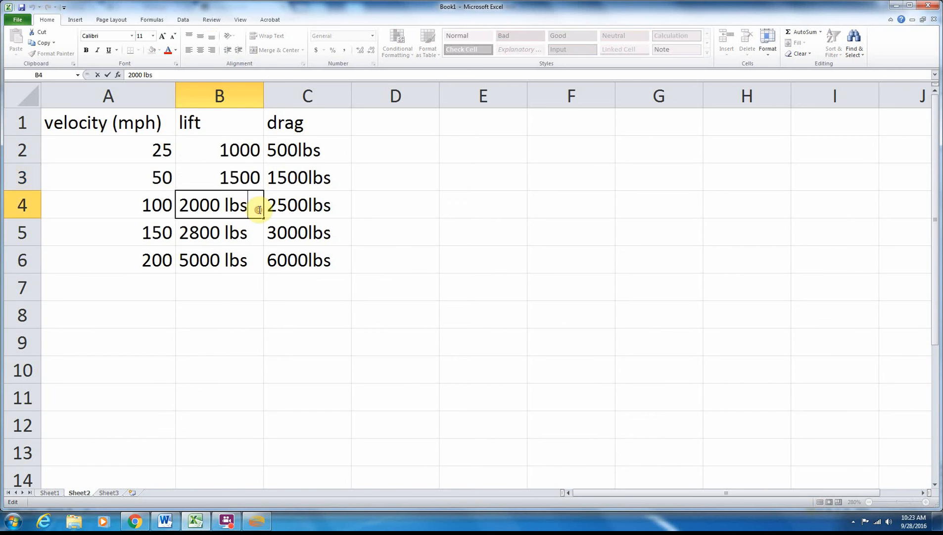
double_click(257, 208)
key(BackSpace)
key(BackSpace)
key(BackSpace)
key(BackSpace)
click(249, 232)
double_click(249, 232)
key(BackSpace)
key(BackSpace)
key(BackSpace)
key(BackSpace)
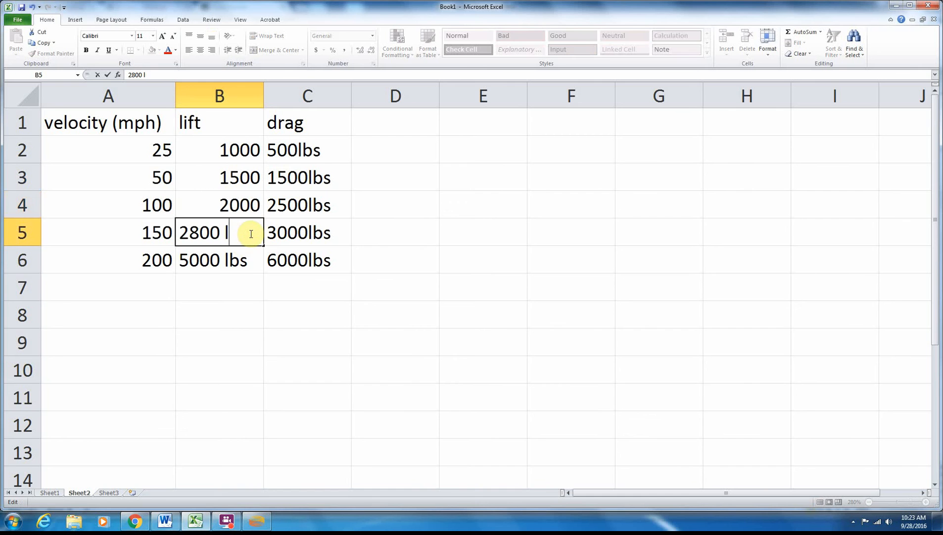
click(257, 258)
double_click(256, 259)
- Remove the "lbs" unit from each drag value in cells C2:C6, leaving only the numbers
key(BackSpace)
key(BackSpace)
key(BackSpace)
key(BackSpace)
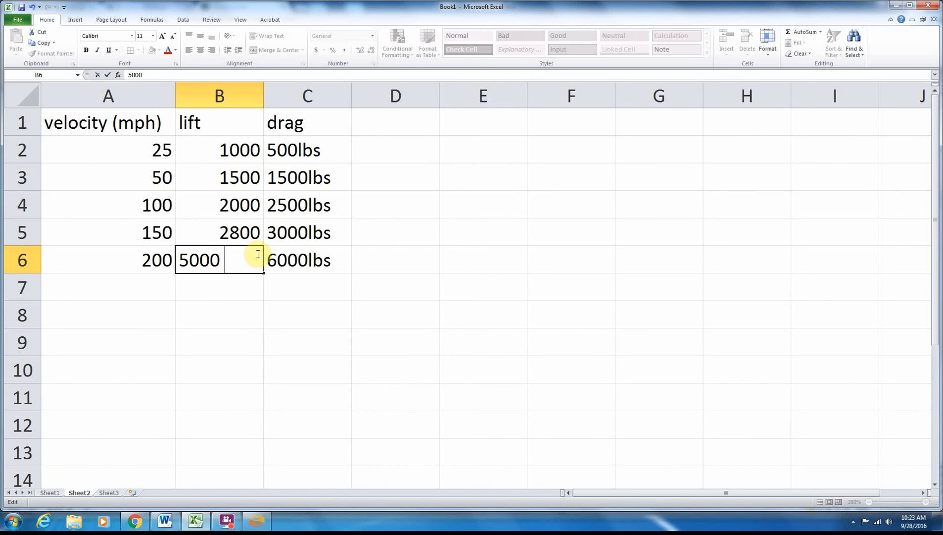
click(303, 205)
click(326, 151)
double_click(327, 153)
key(BackSpace)
key(BackSpace)
key(BackSpace)
key(BackSpace)
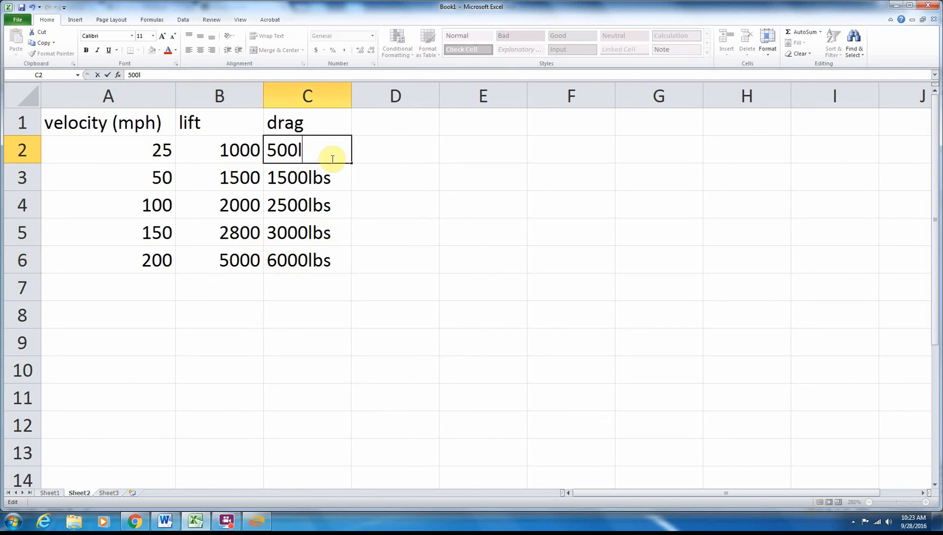
click(341, 183)
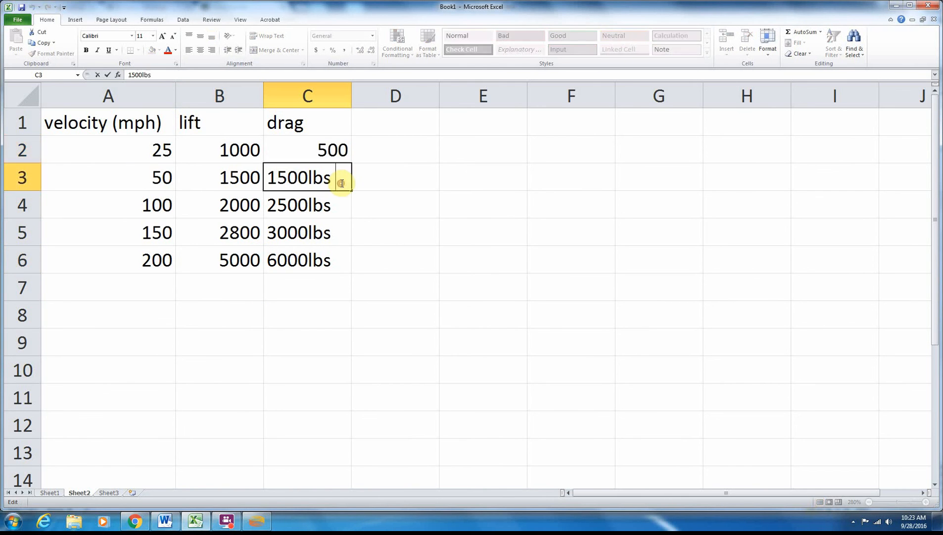
double_click(341, 182)
key(BackSpace)
key(BackSpace)
key(BackSpace)
click(341, 206)
double_click(335, 209)
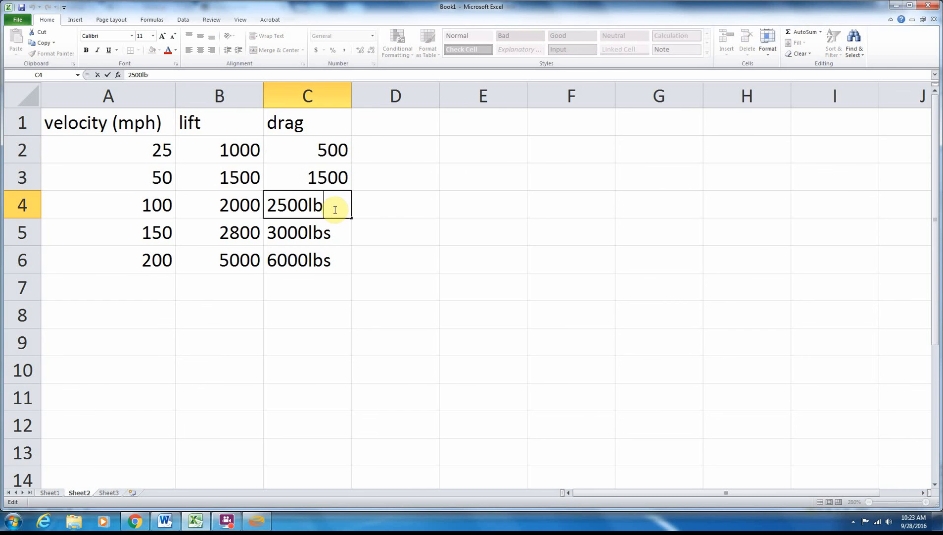
key(BackSpace)
key(BackSpace)
click(342, 236)
double_click(341, 235)
key(BackSpace)
key(BackSpace)
key(BackSpace)
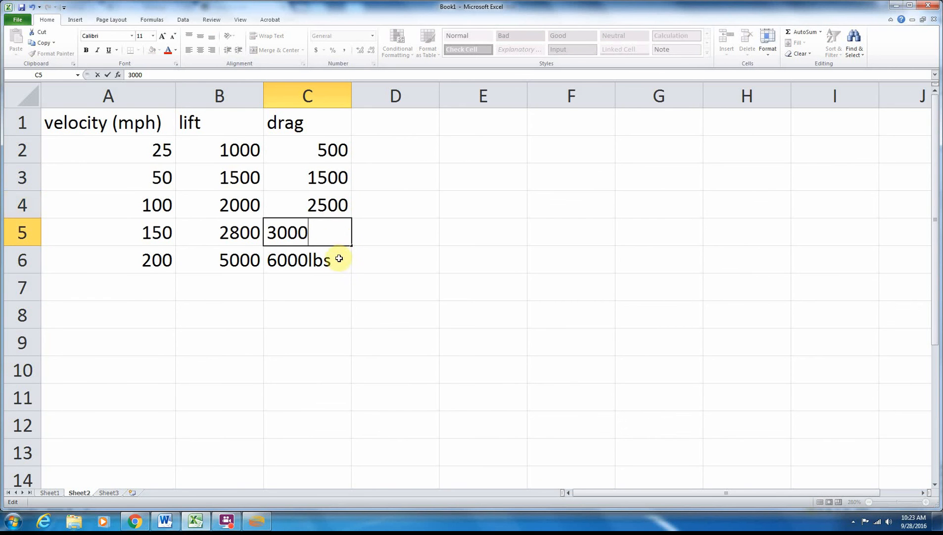
click(339, 258)
double_click(341, 263)
key(BackSpace)
click(338, 319)
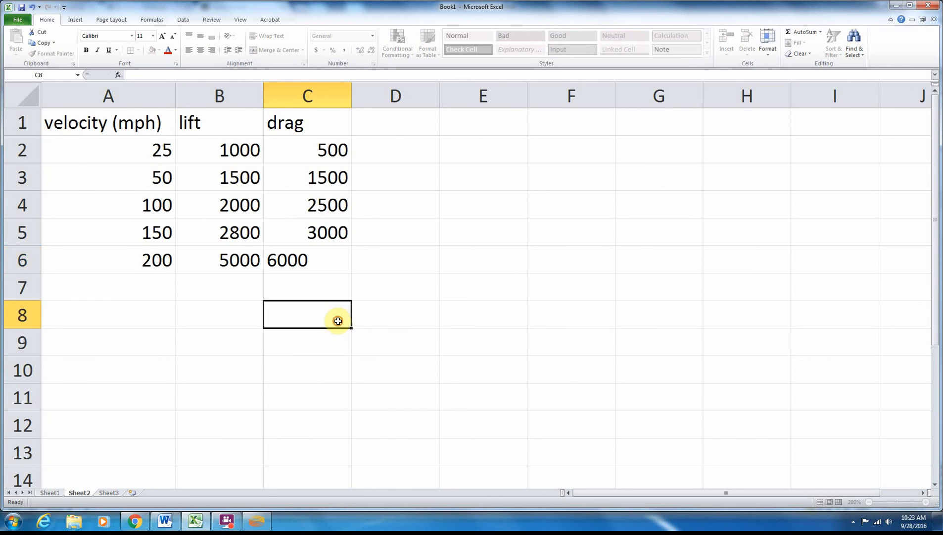
- Change the headings in B1 and C1 to "lift (lbs)" and "drag (lbs)"
click(249, 124)
double_click(251, 127)
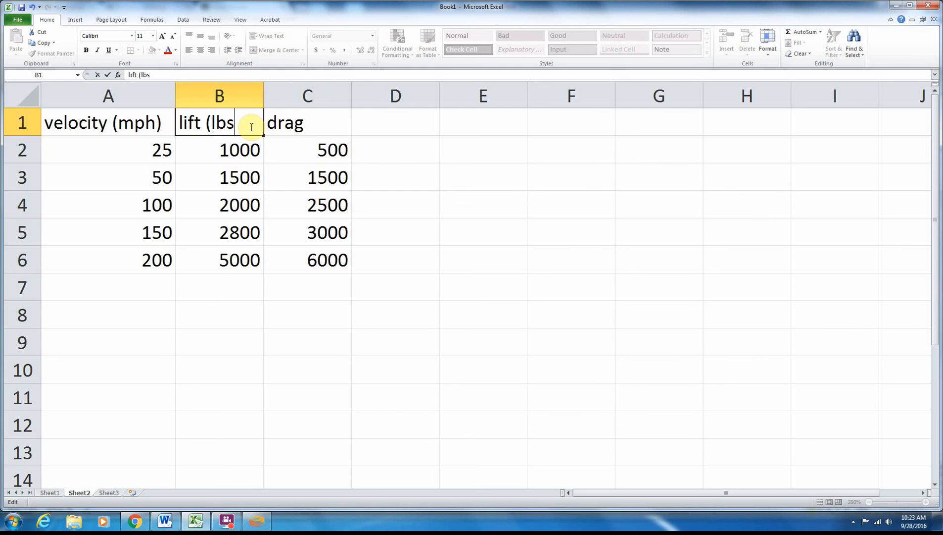
click(327, 126)
double_click(330, 129)
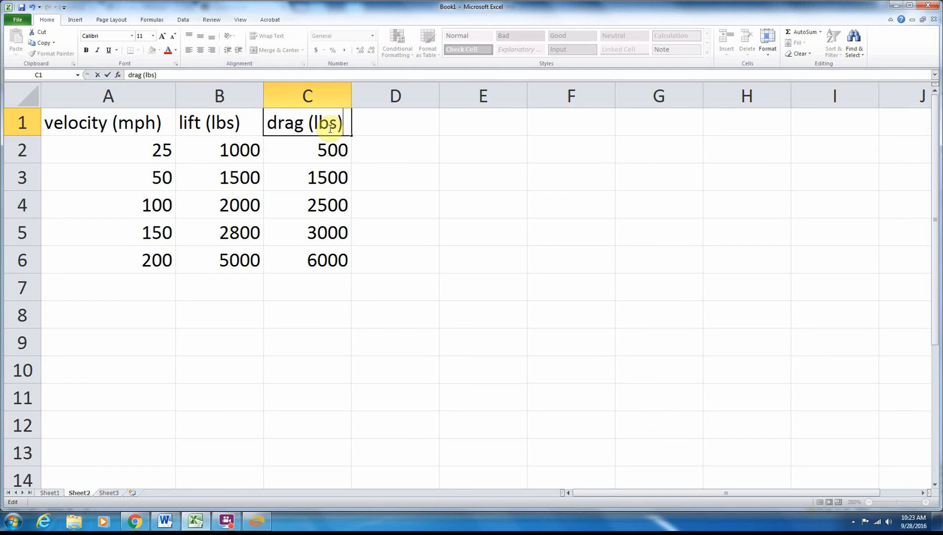
text((lbs))
click(424, 250)
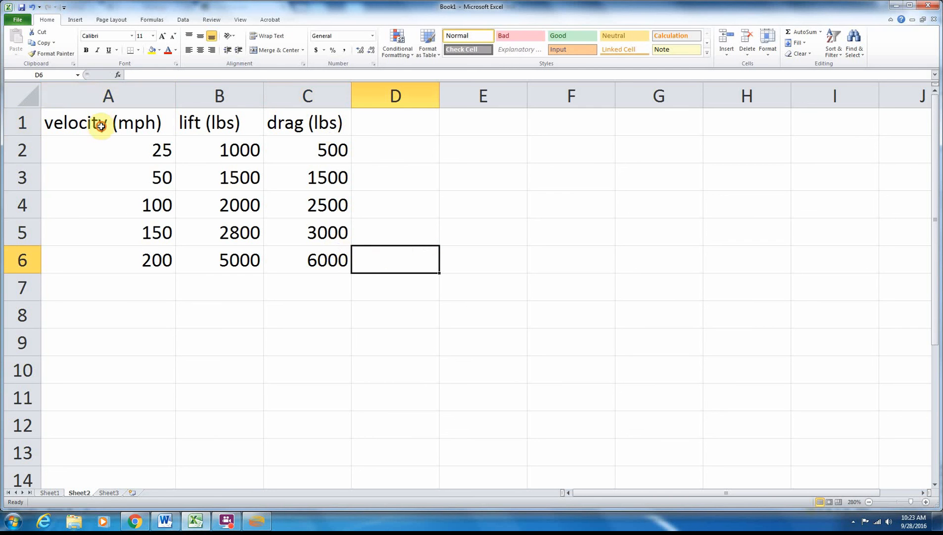
- Insert a scatter chart with smooth lines and markers from the cleaned data in A1:C6 on Sheet2
drag(101, 125, 285, 258)
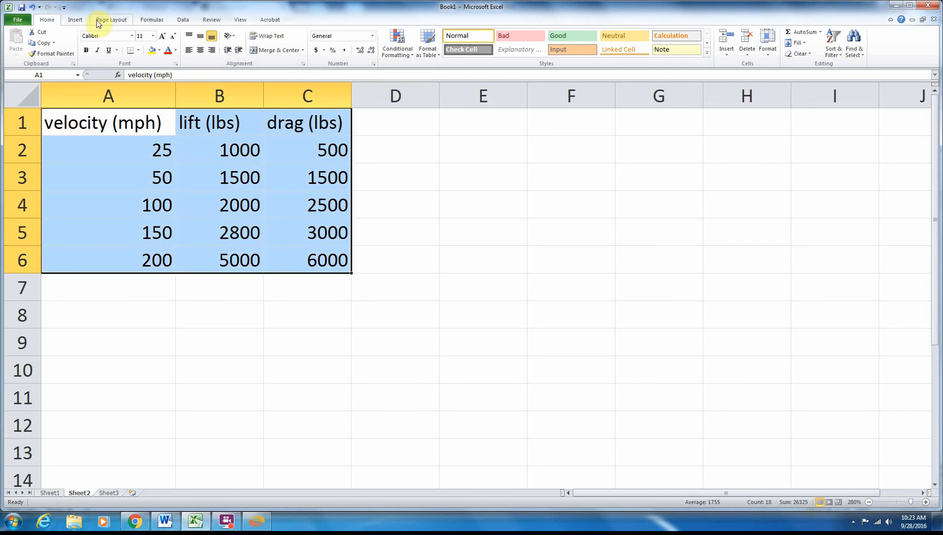
click(76, 19)
click(294, 42)
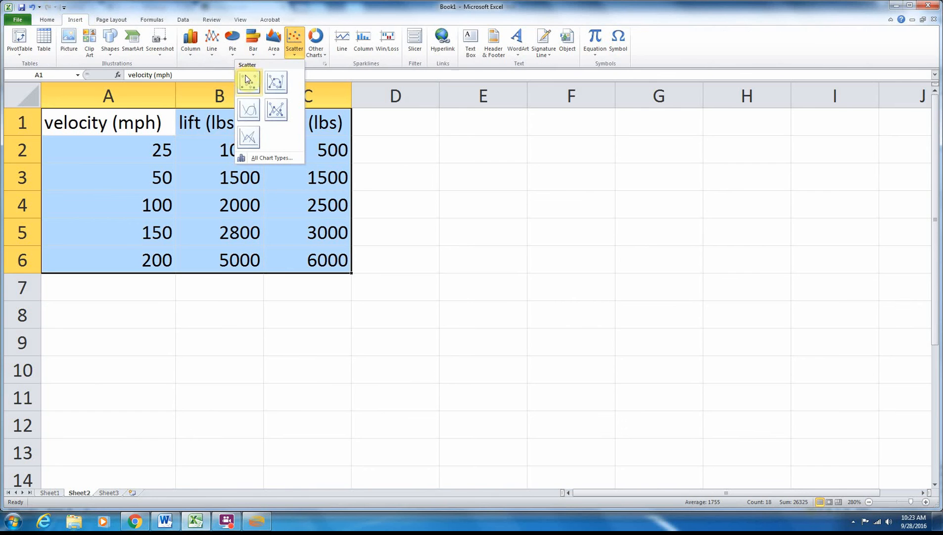
click(276, 82)
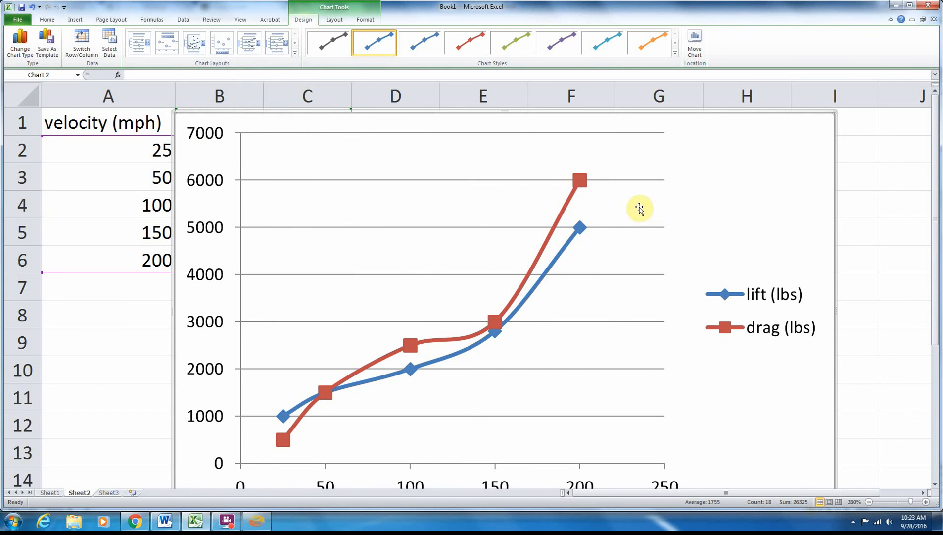
- On Sheet3, insert an empty scatter chart with smooth lines and markers, with only blank cell E2 selected
click(109, 493)
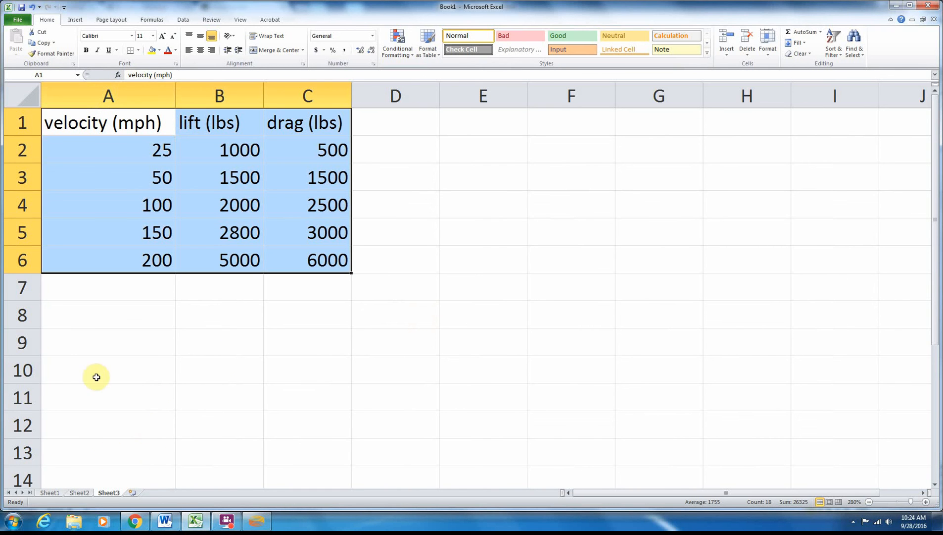
click(88, 493)
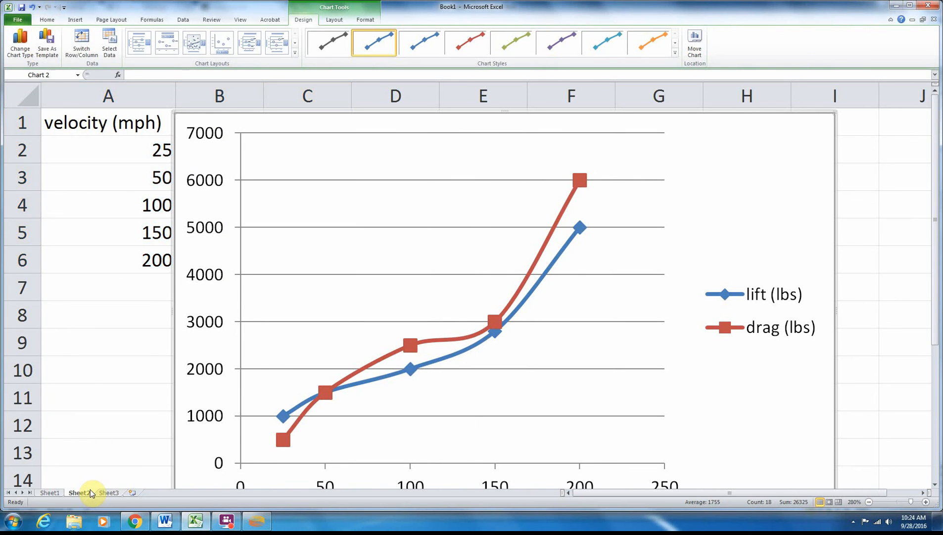
click(105, 493)
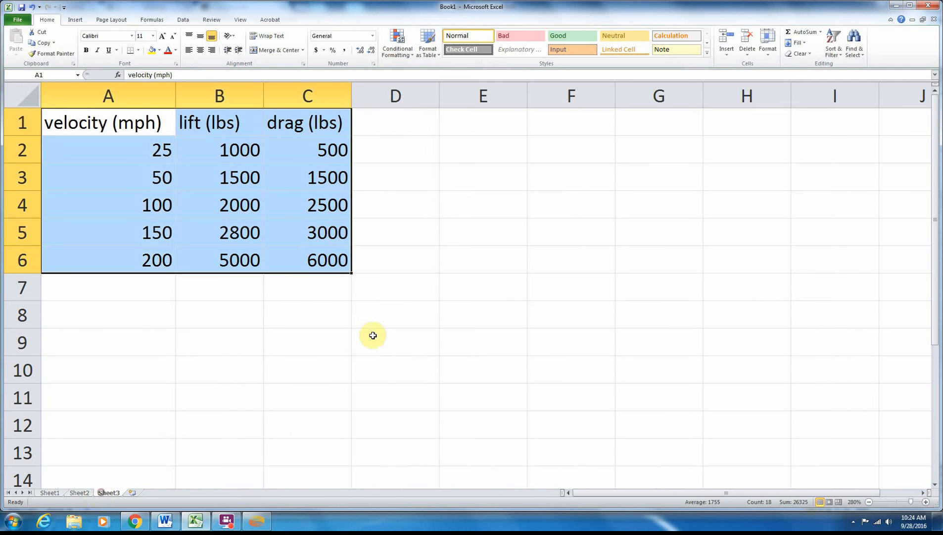
click(478, 154)
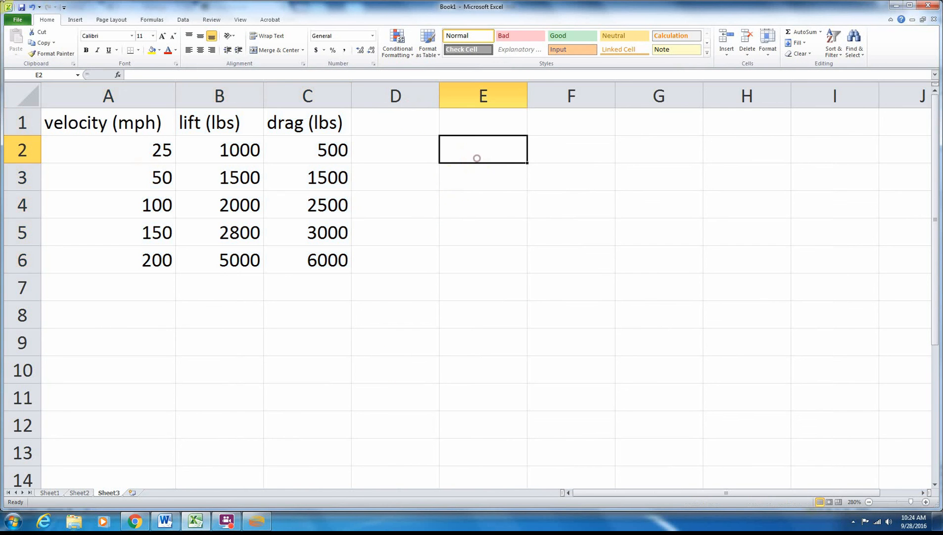
click(76, 18)
click(294, 43)
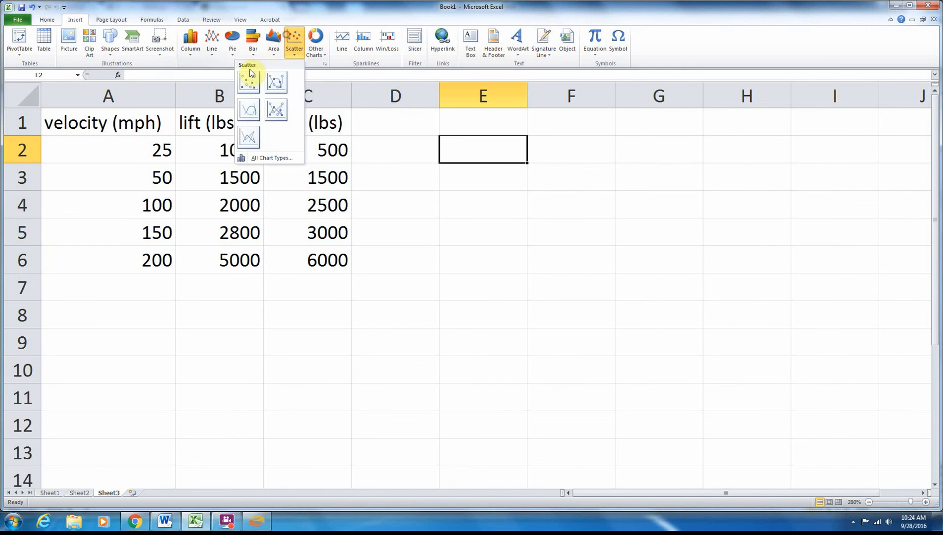
click(283, 84)
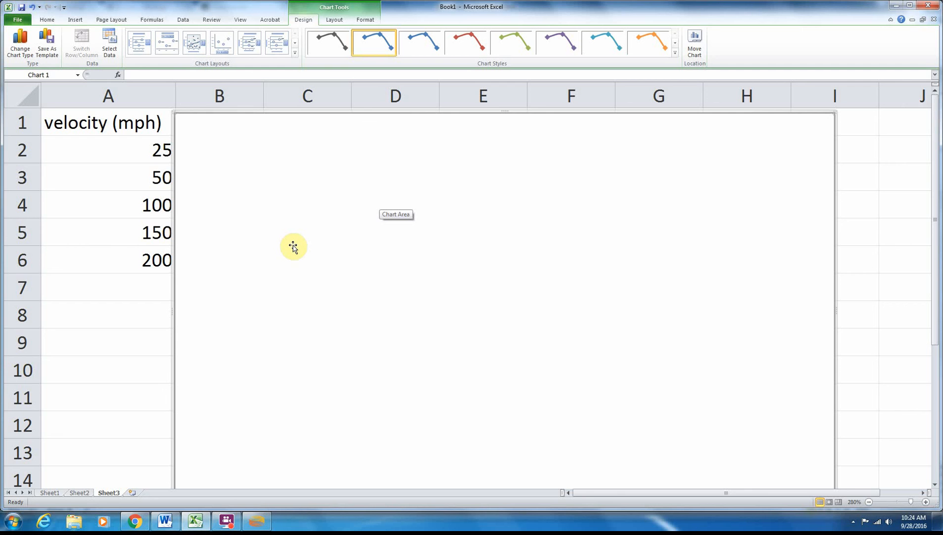
drag(293, 246, 288, 258)
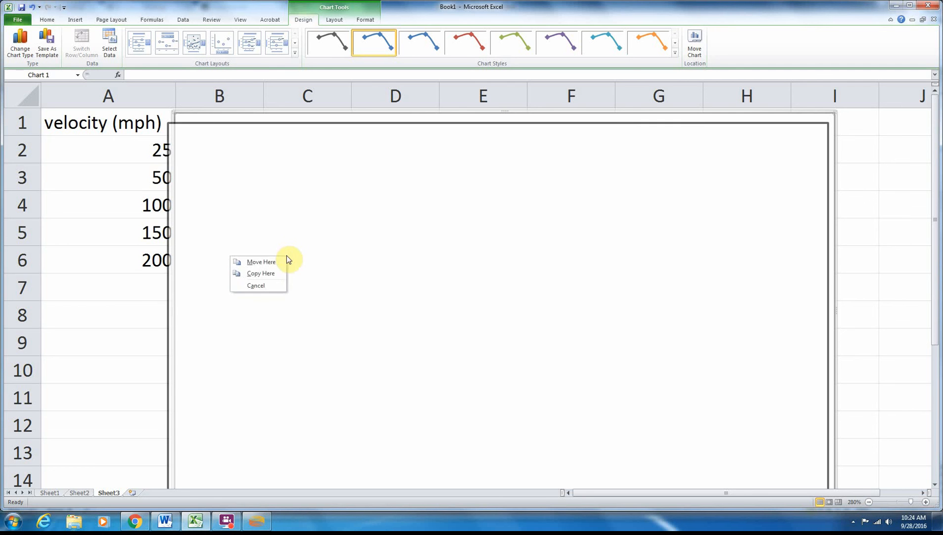
click(278, 286)
right_click(292, 219)
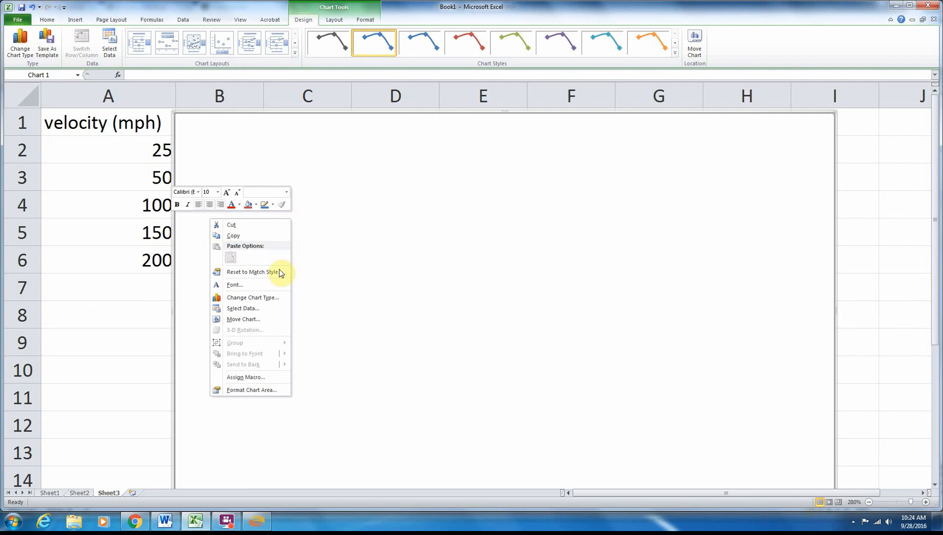
click(264, 313)
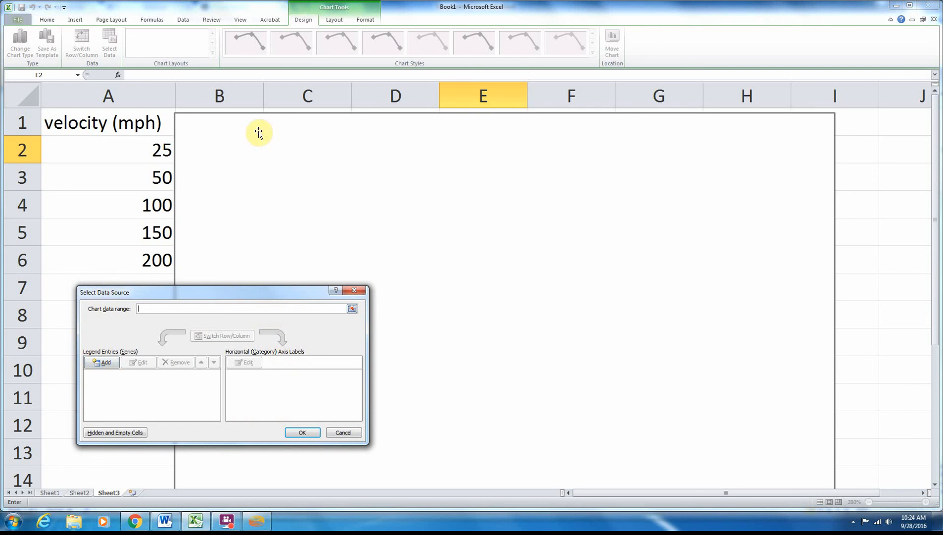
click(101, 361)
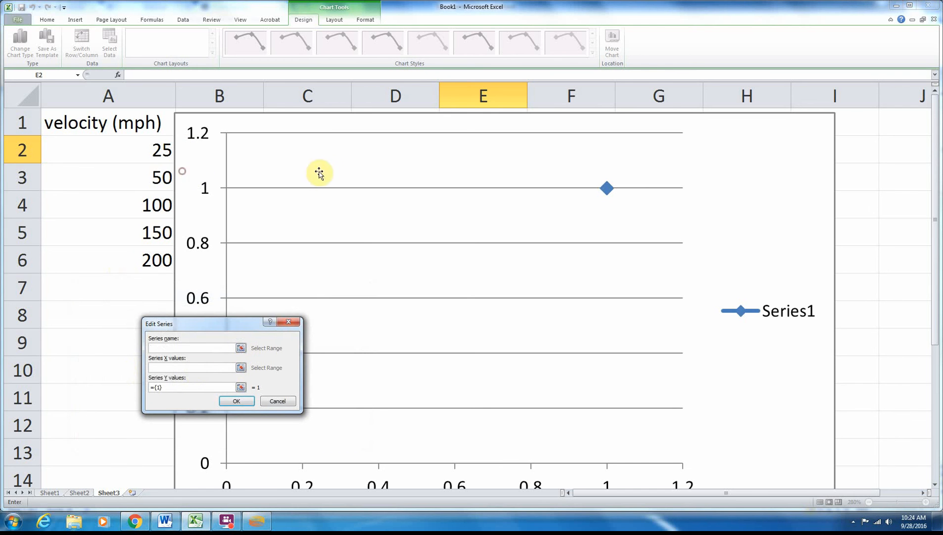
click(277, 400)
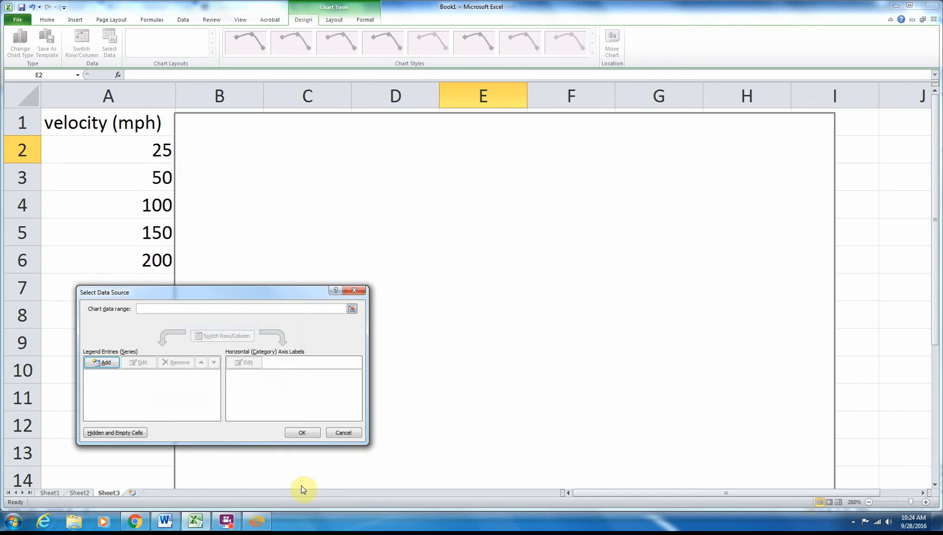
click(359, 426)
- Move the empty chart clear of the data columns and add a data series named from the lift heading in B1
drag(185, 232, 406, 217)
right_click(507, 186)
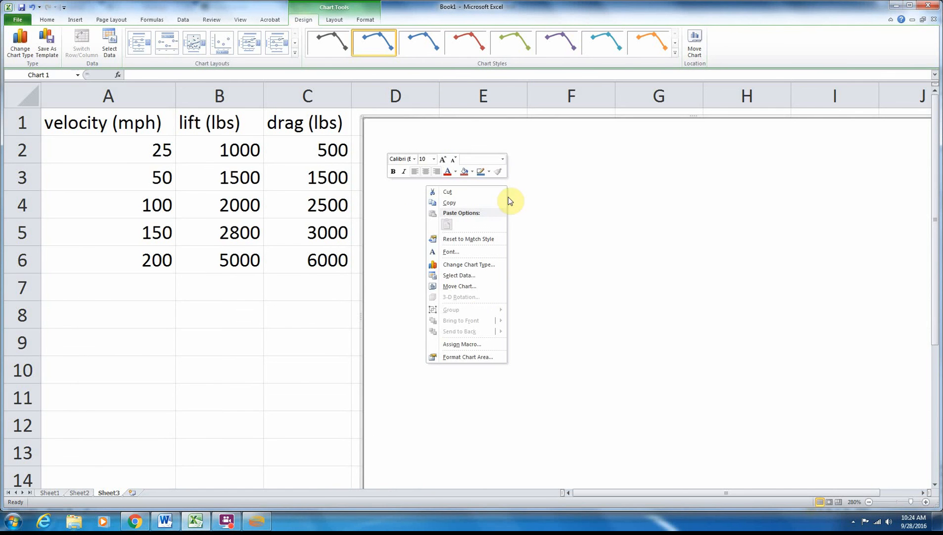
click(478, 276)
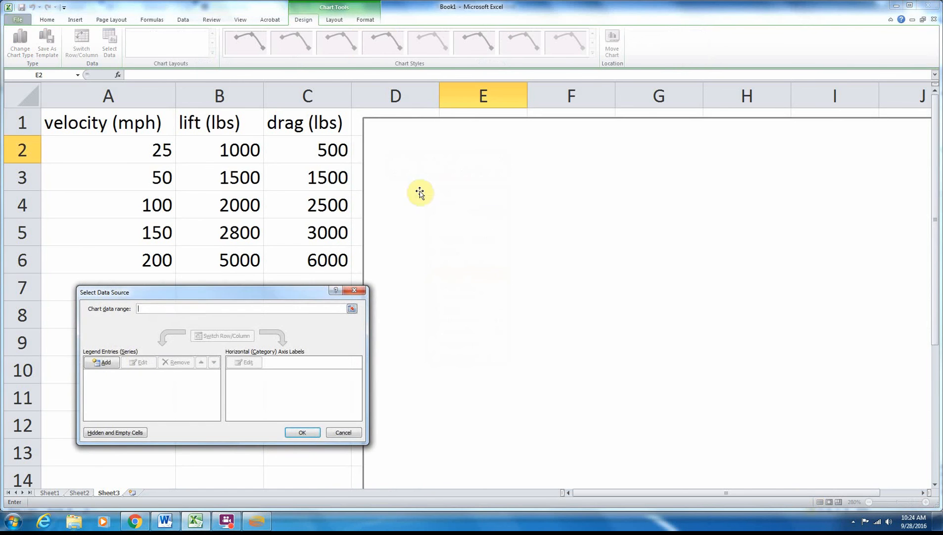
click(114, 360)
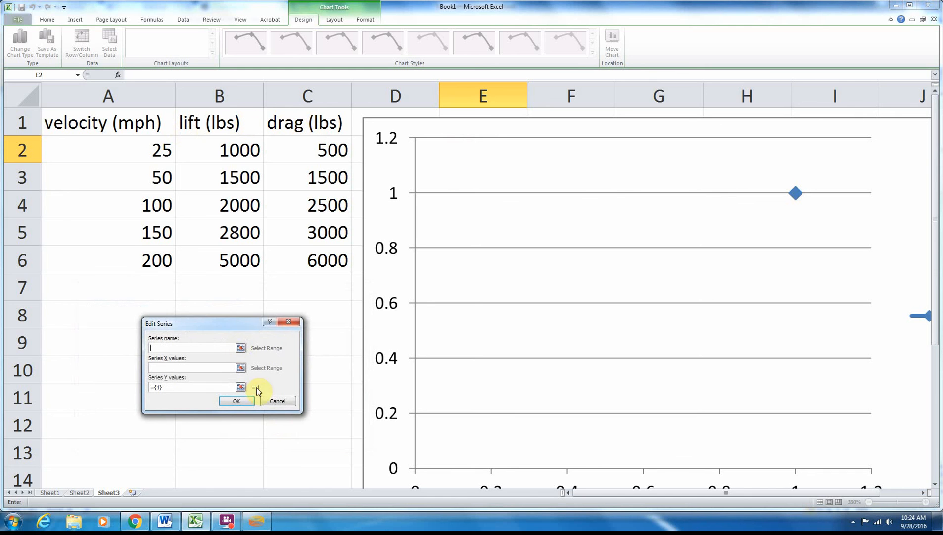
click(217, 122)
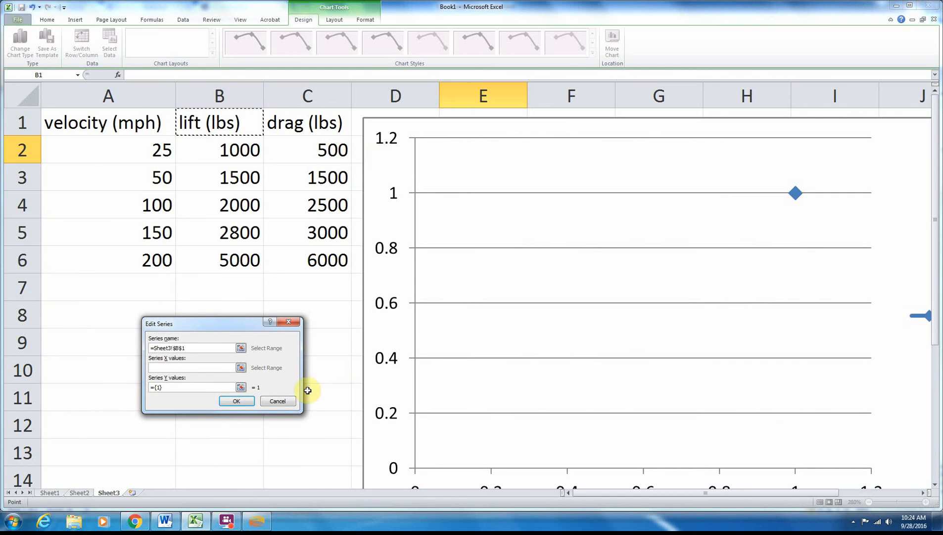
- Set the lift series' X values to the velocities in A2:A6 and its Y values to B2:B6
click(241, 368)
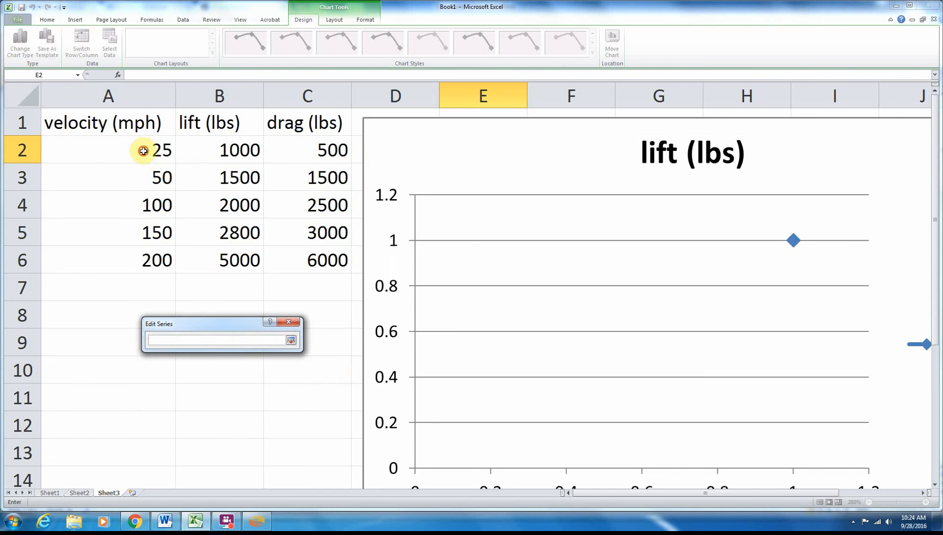
drag(143, 149, 143, 263)
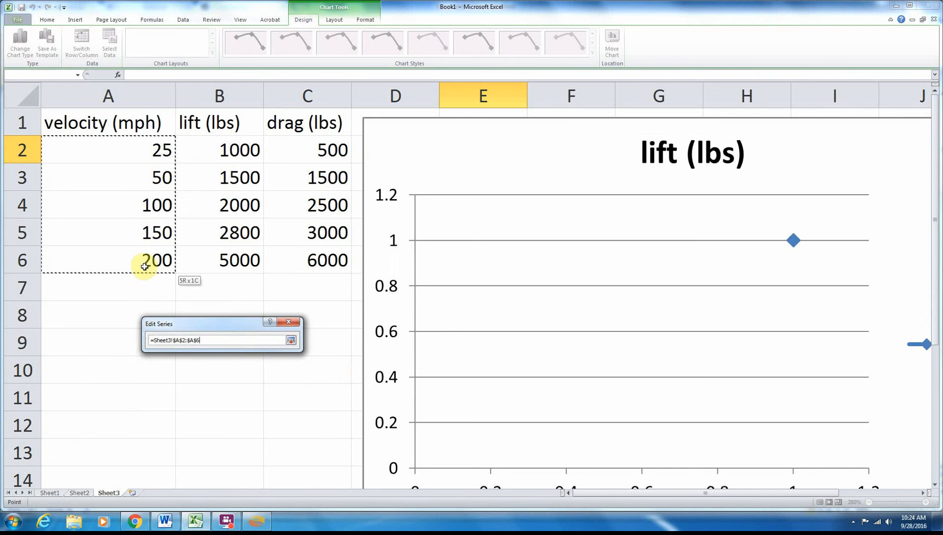
click(291, 340)
click(240, 383)
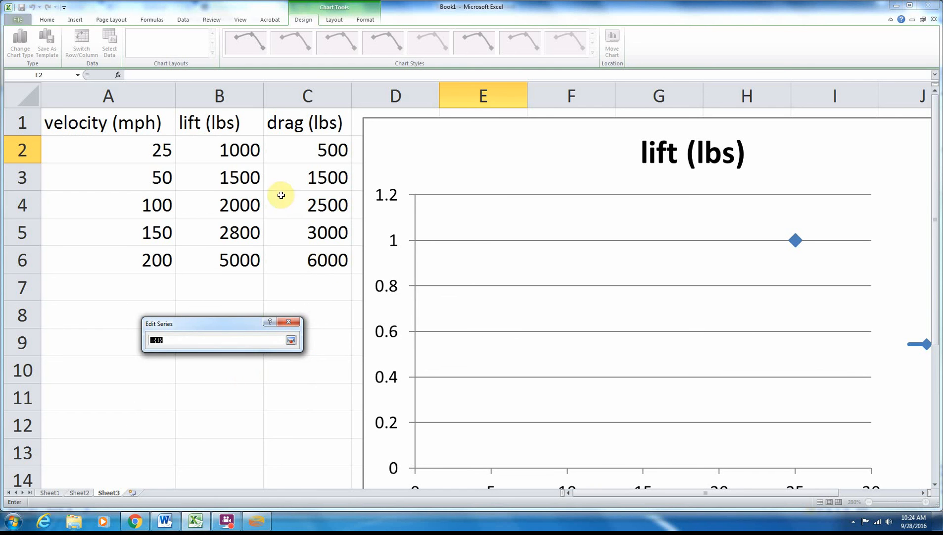
drag(243, 150, 239, 260)
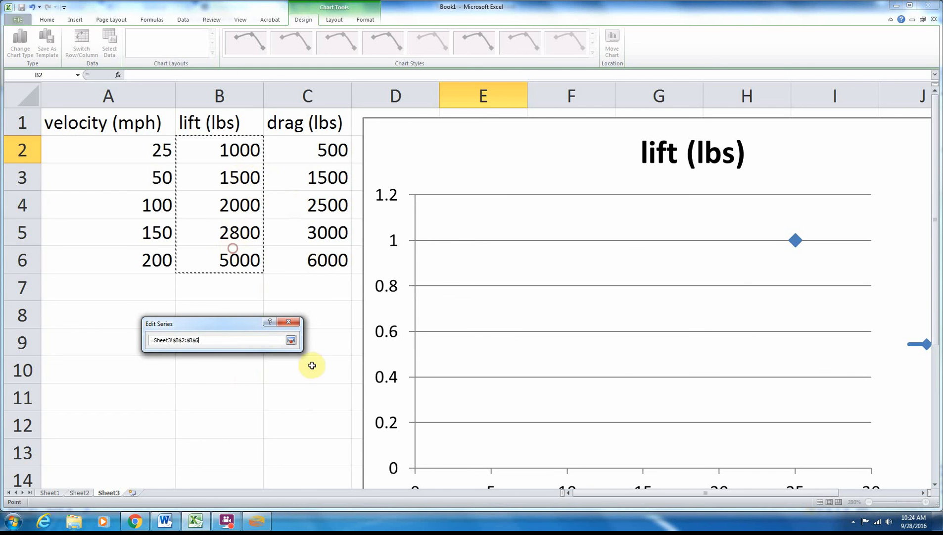
click(291, 340)
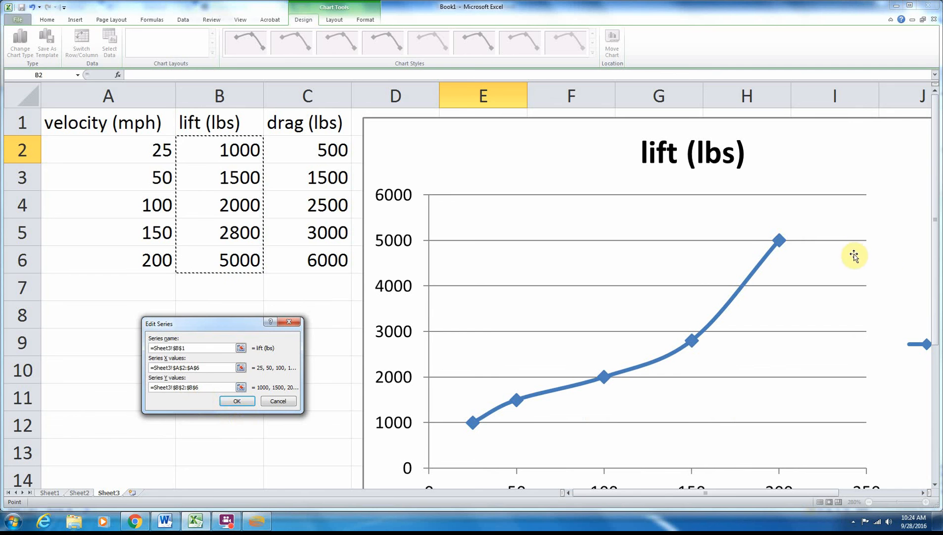
click(237, 400)
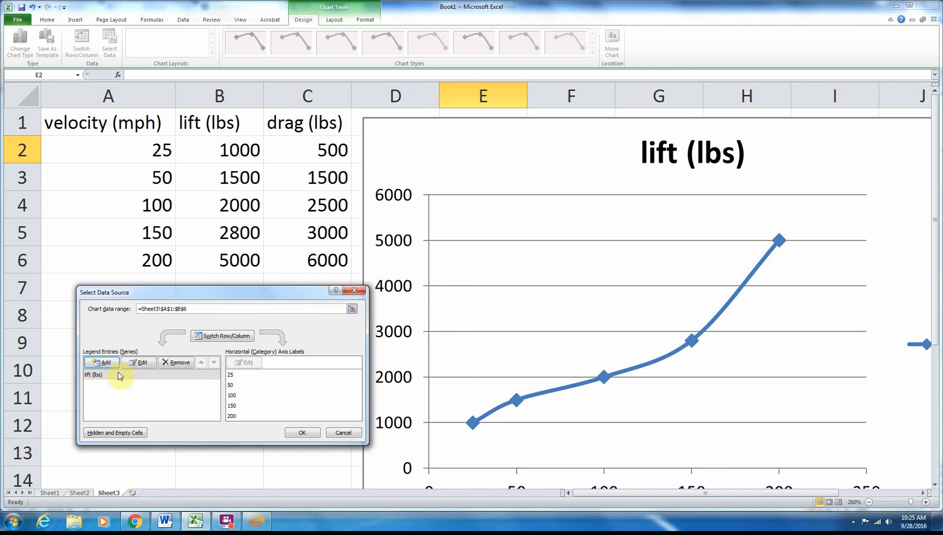
- Add a second data series to the chart, named from the drag heading in C1
click(102, 363)
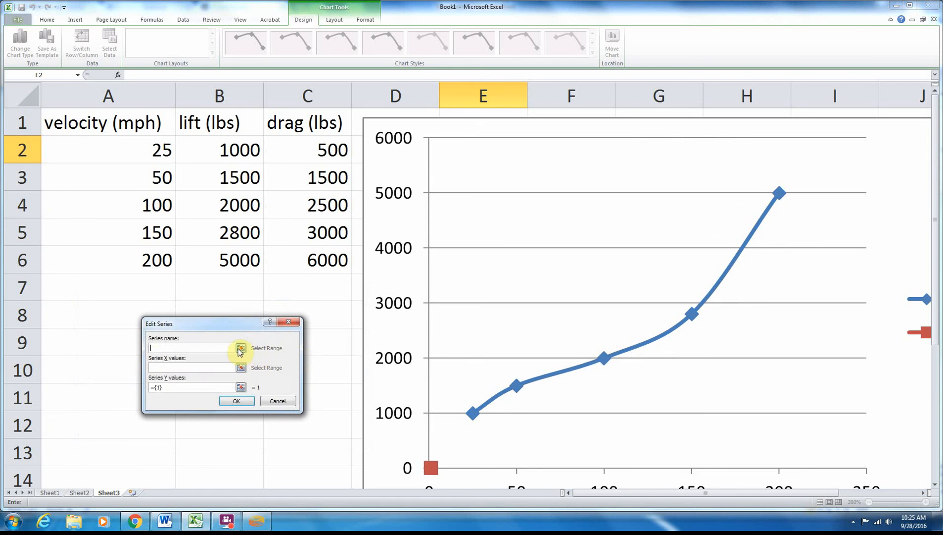
click(242, 348)
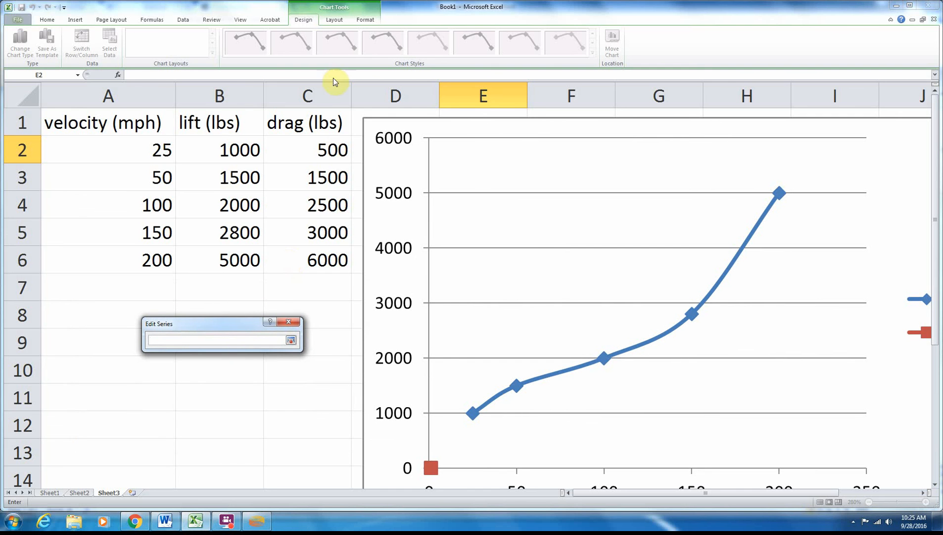
click(317, 123)
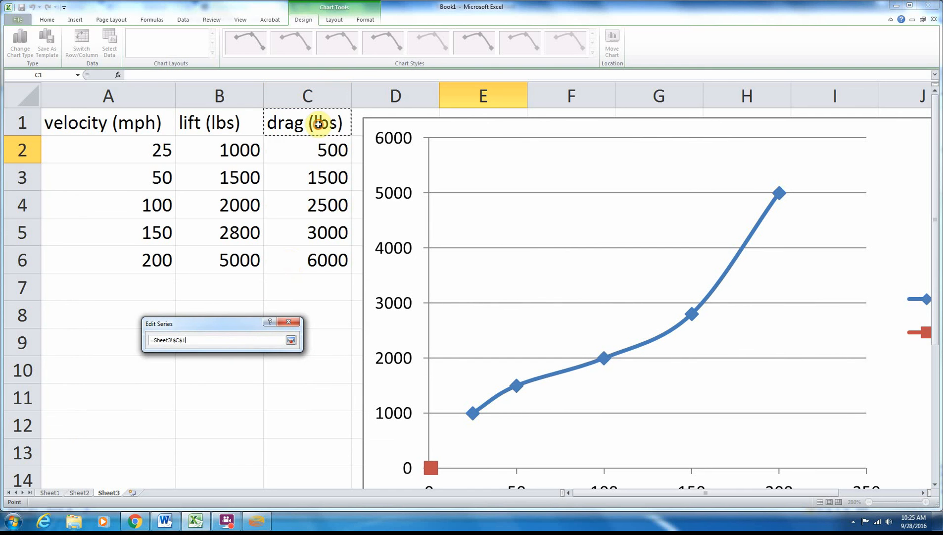
click(291, 340)
- Set the drag series' X values to A2:A6 and Y values to C2:C6, and accept the chart's data source
click(242, 369)
drag(163, 150, 154, 257)
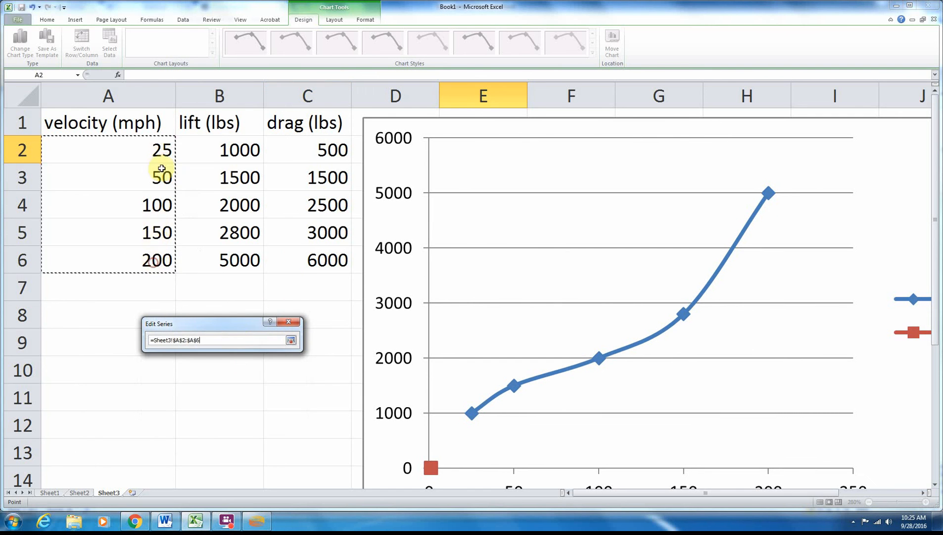
click(291, 340)
click(241, 387)
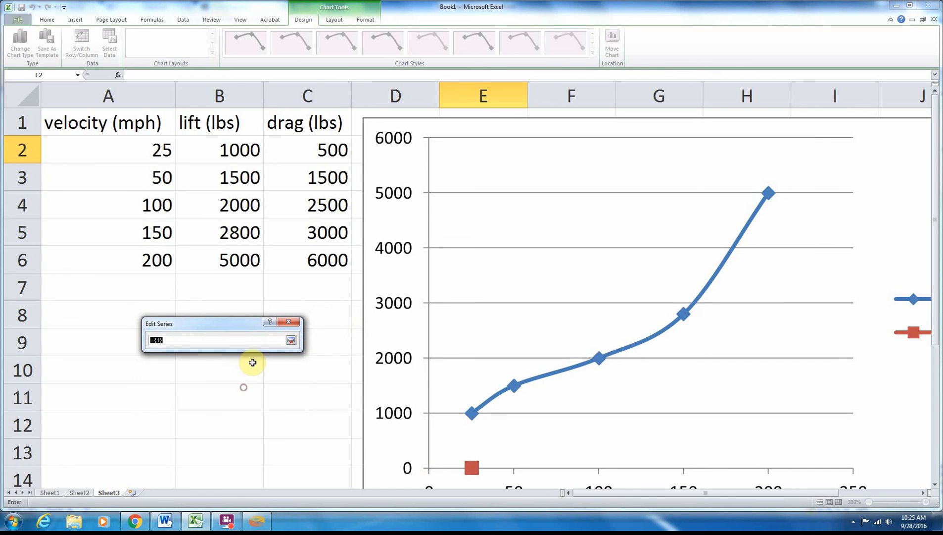
drag(311, 147, 312, 257)
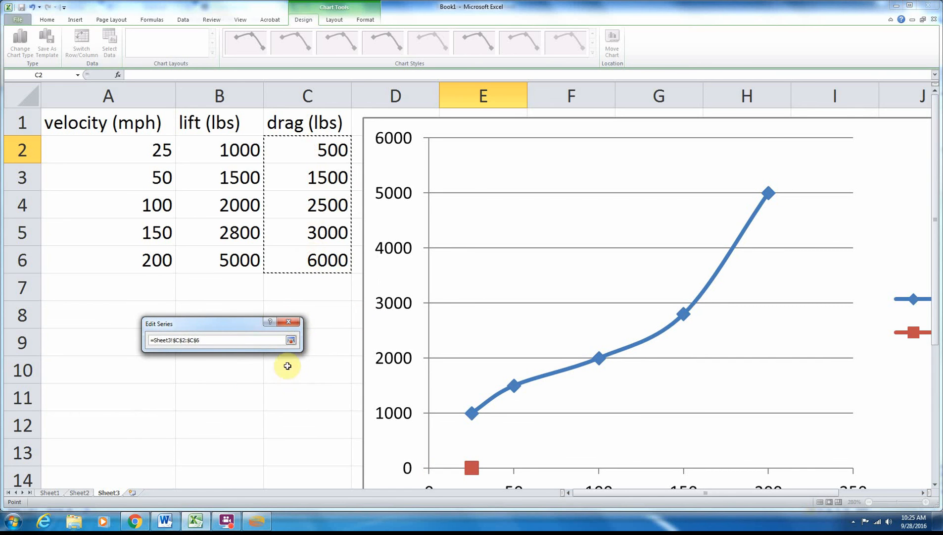
click(291, 340)
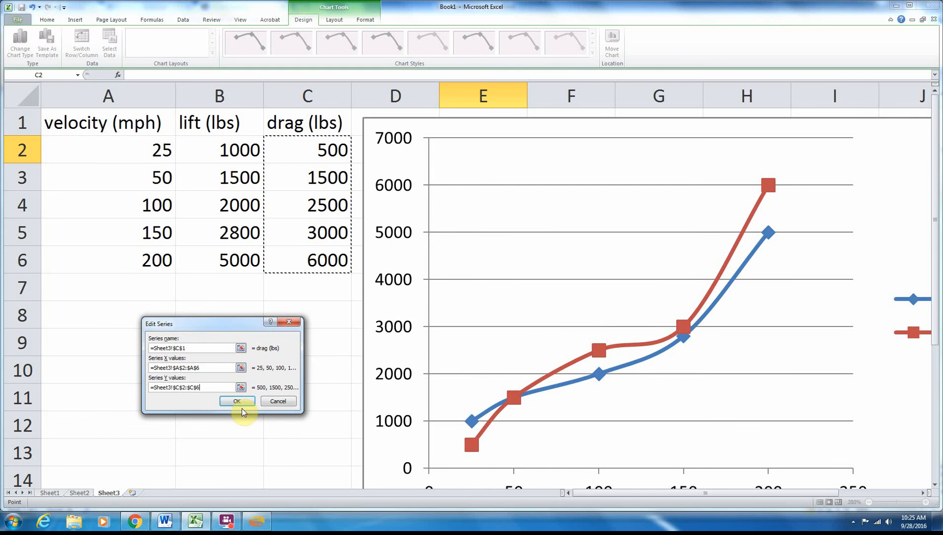
click(242, 402)
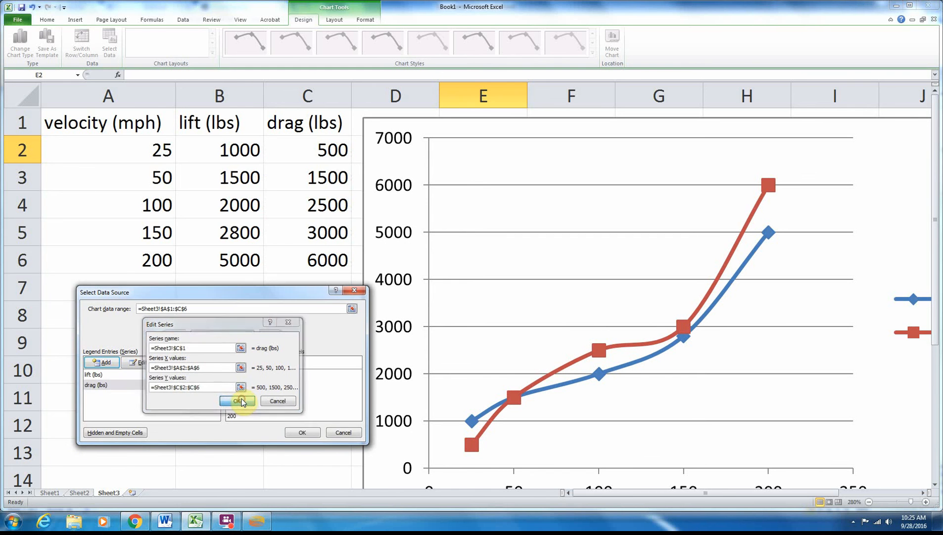
click(303, 434)
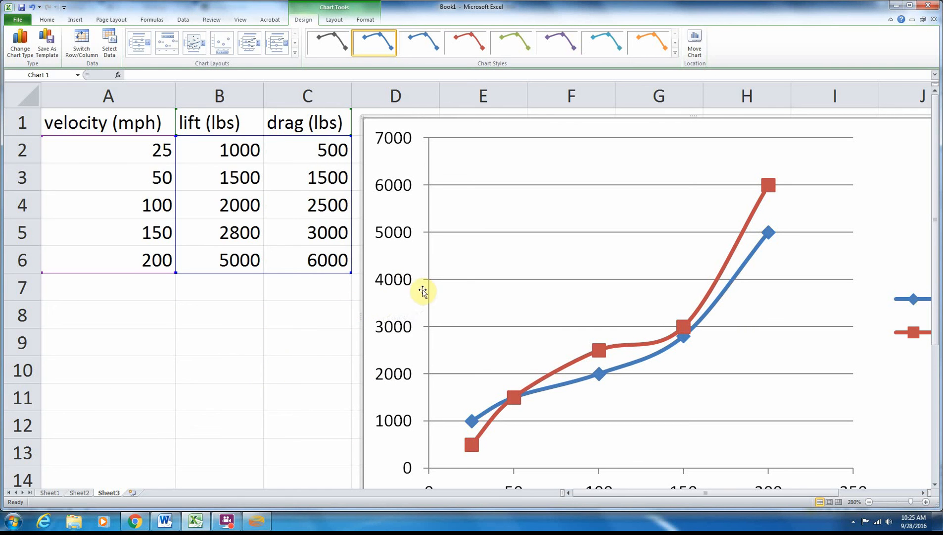
right_click(399, 293)
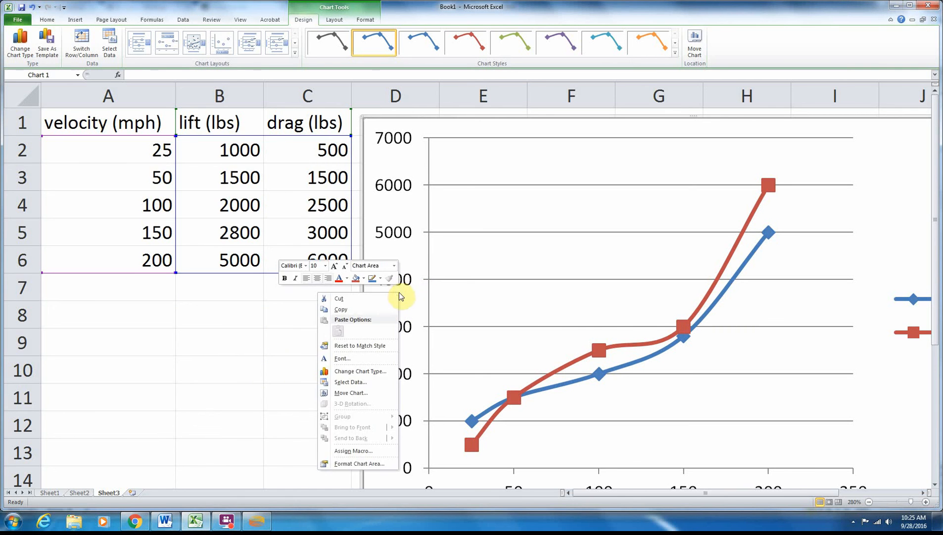
click(245, 362)
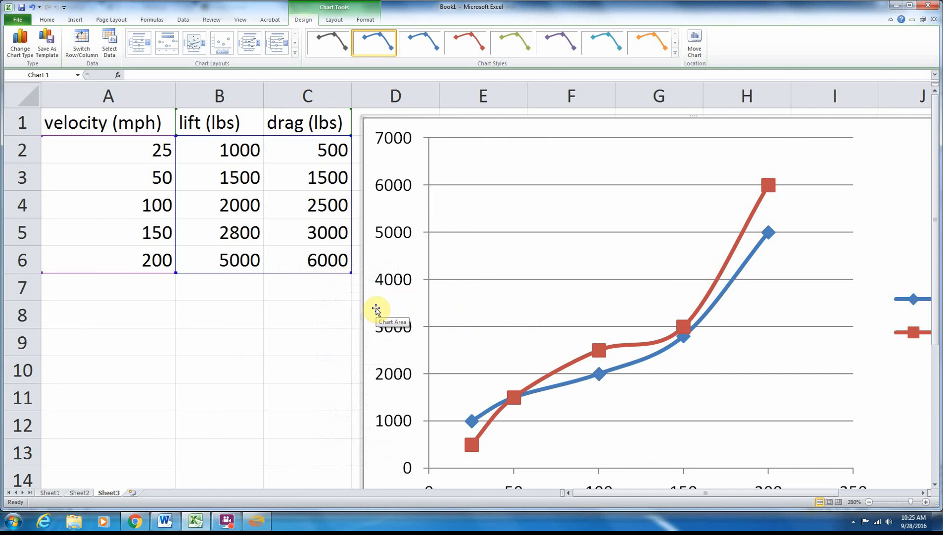
right_click(402, 295)
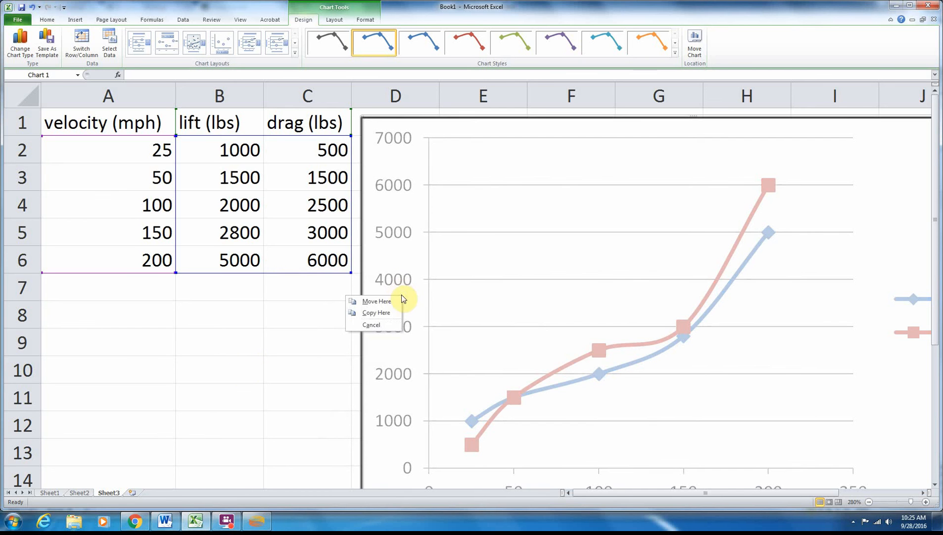
click(389, 325)
- Reopen the chart's data source and check which cell ranges the lift series uses for its X and Y values
right_click(399, 296)
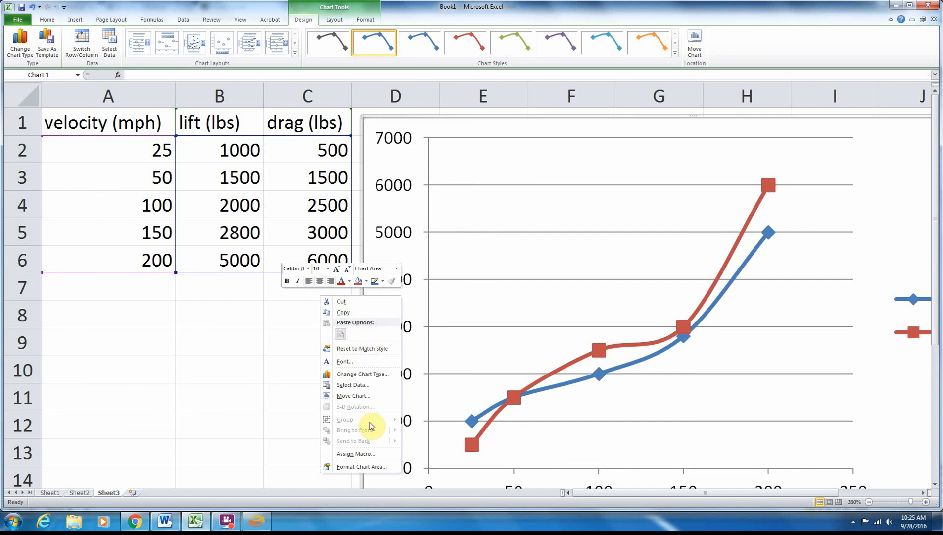
click(366, 387)
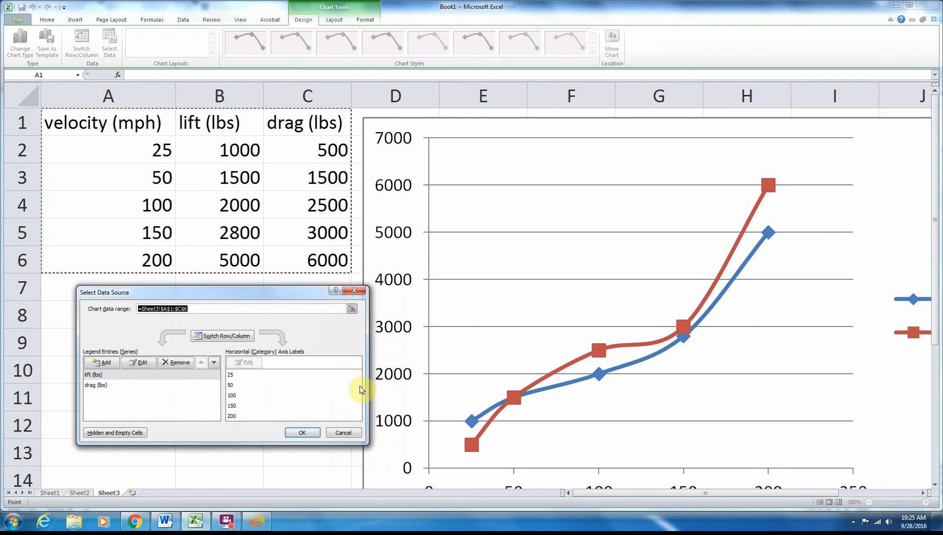
click(133, 367)
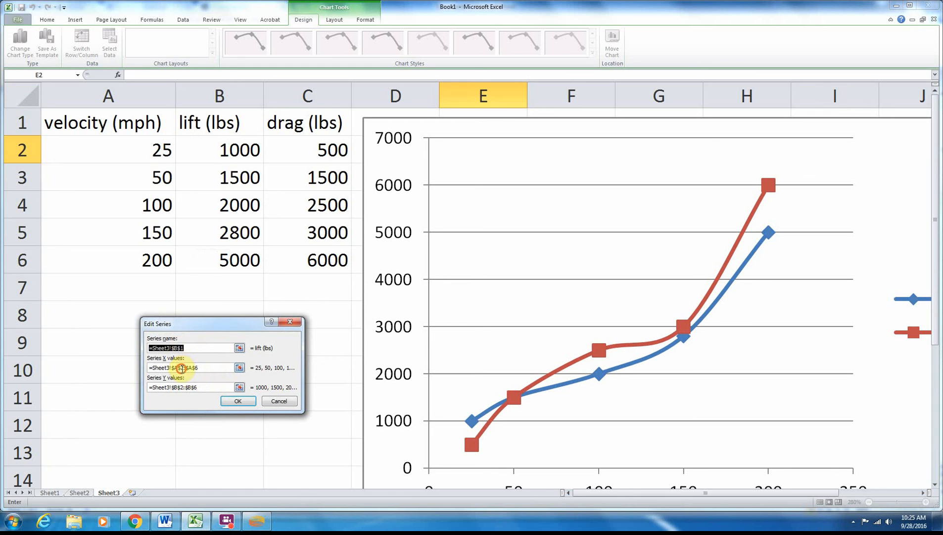
click(181, 368)
click(198, 388)
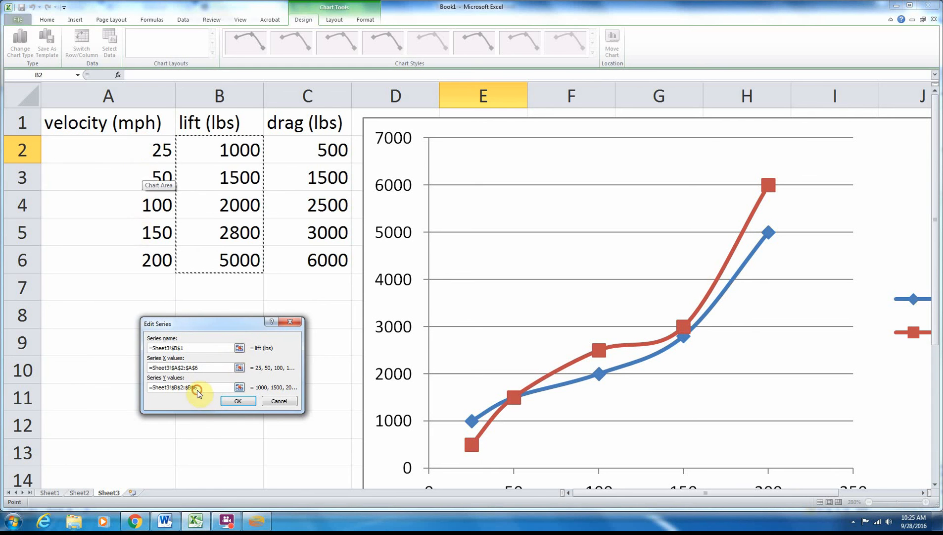
click(238, 400)
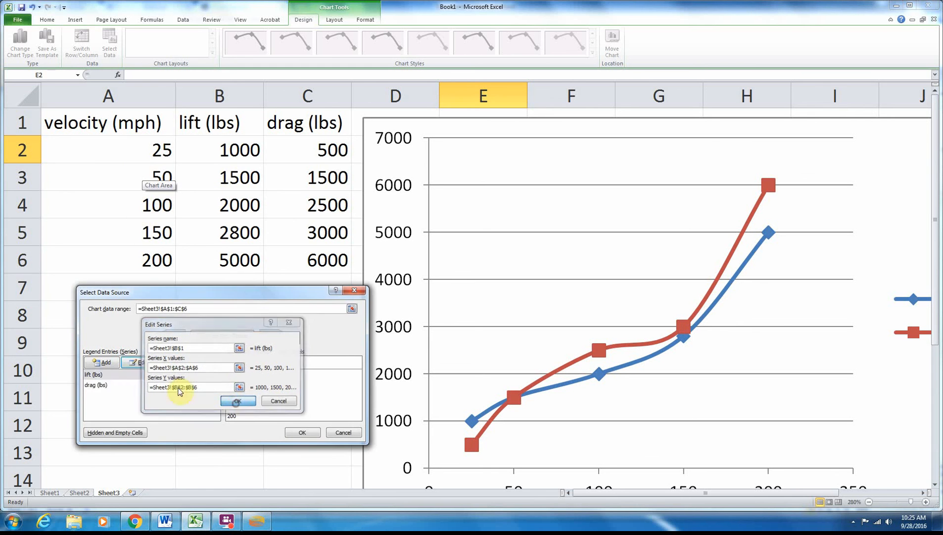
- Check which cell ranges the drag series uses for its X and Y values, and close the data source settings
click(94, 387)
click(138, 363)
click(182, 368)
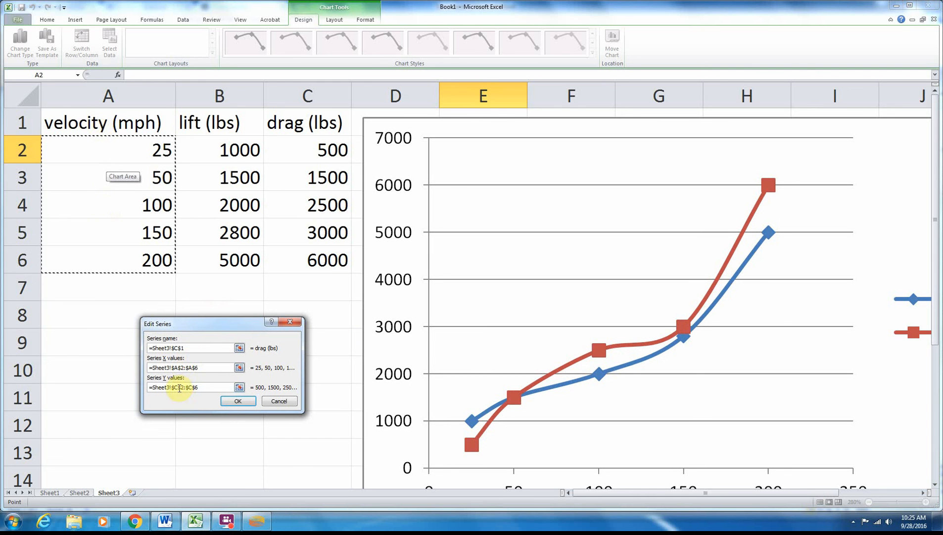
click(178, 387)
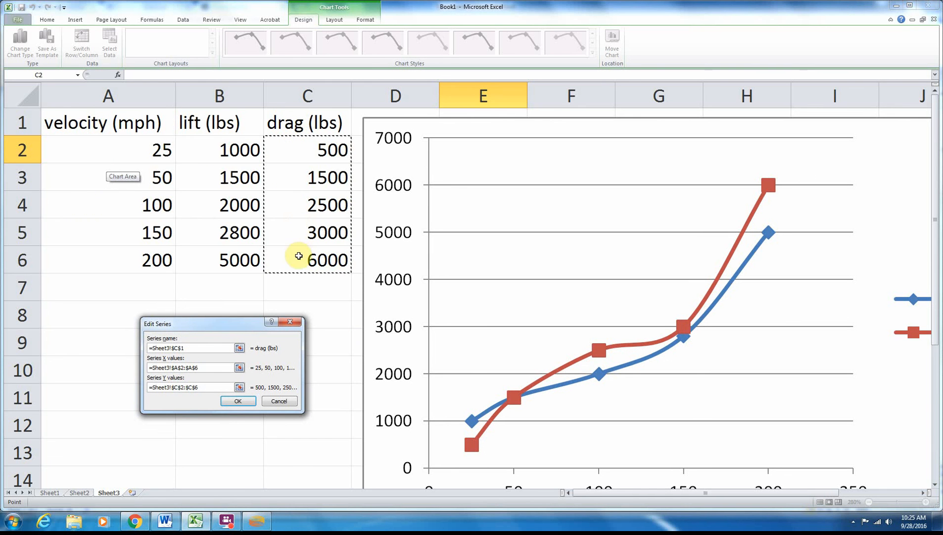
click(241, 401)
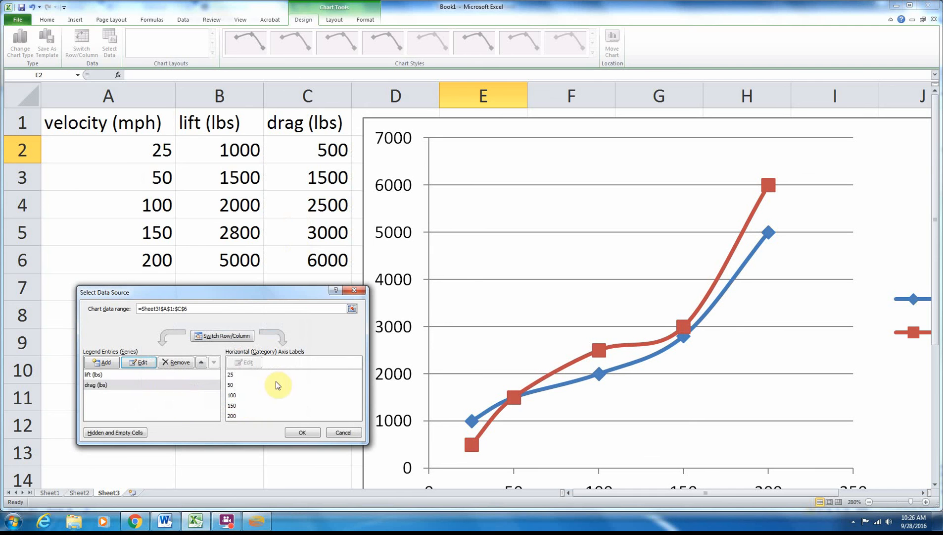
click(302, 433)
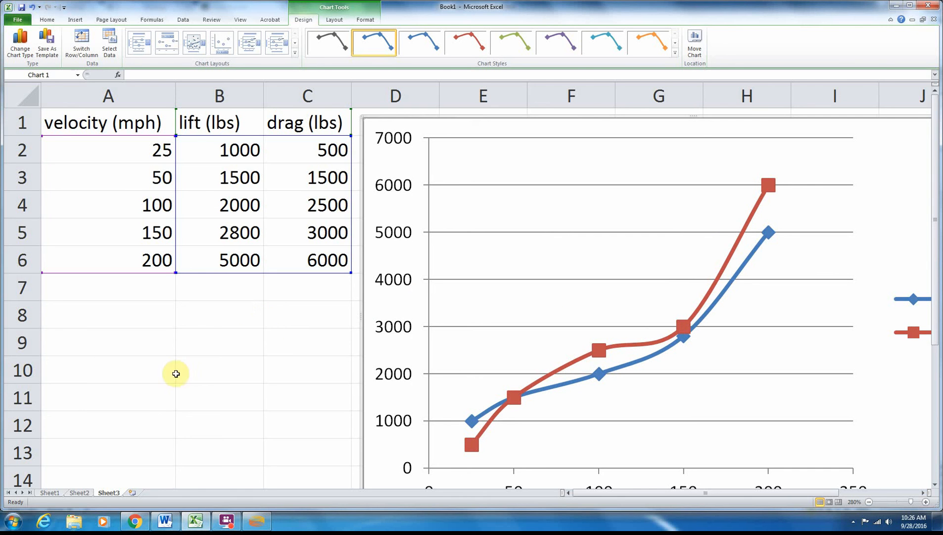
- Switch to the Word document and review the Objectives list
click(161, 527)
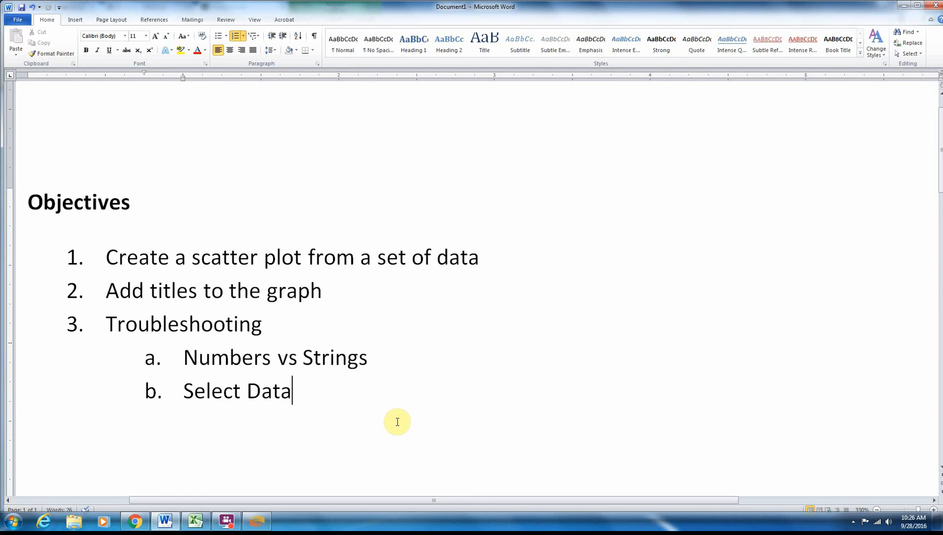
click(226, 521)
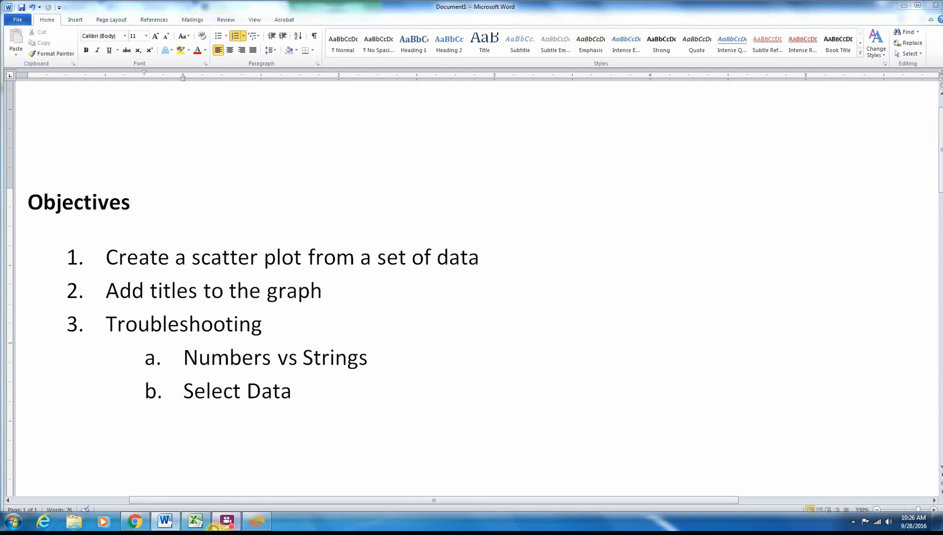